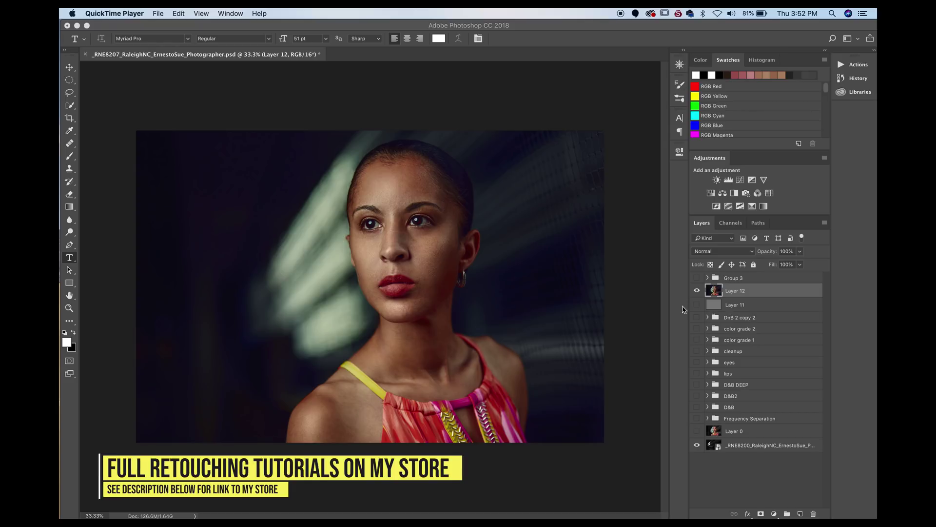
Hide Layer 12 and select the bottom _RNE8200 background layer.
{"action": "left_click", "coordinate": [697, 290]}
{"action": "left_click", "coordinate": [735, 450]}
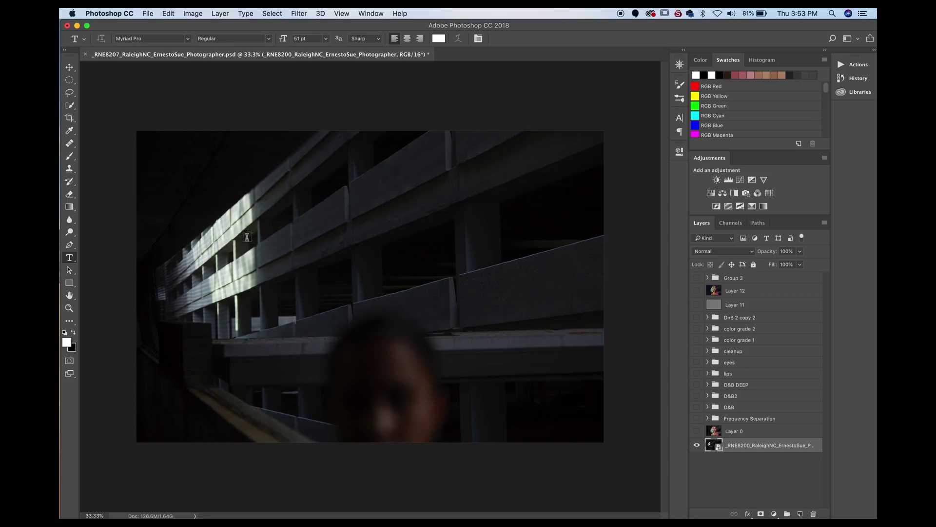
Show and select Layer 0, then switch on the Frequency Separation group above it.
{"action": "left_click", "coordinate": [697, 430]}
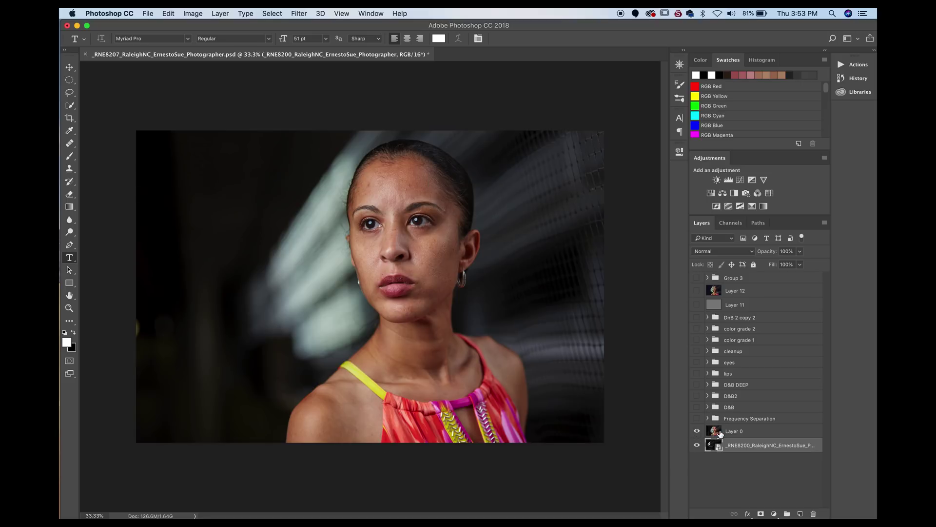
{"action": "left_click", "coordinate": [721, 433]}
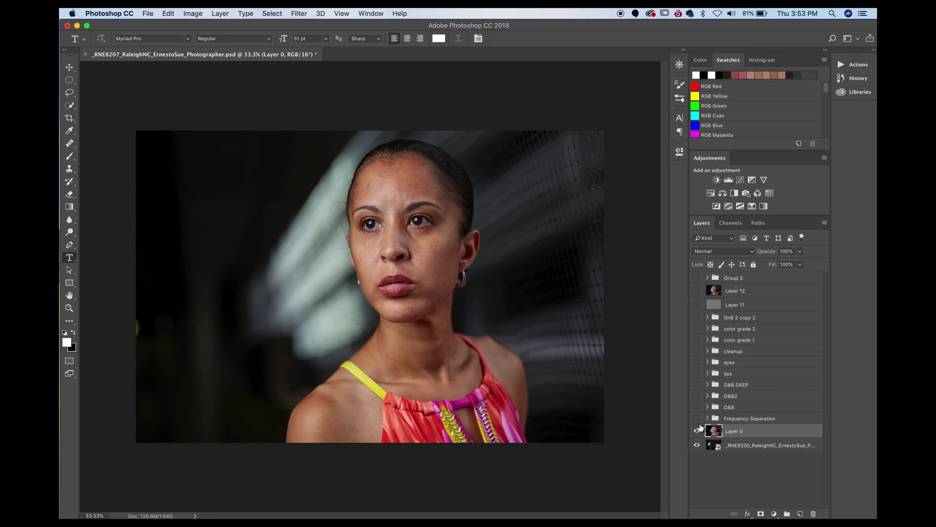
{"action": "left_click", "coordinate": [697, 418]}
Expand Frequency Separation and compare the skin with LF copy off and on, leaving it on.
{"action": "left_click", "coordinate": [707, 418]}
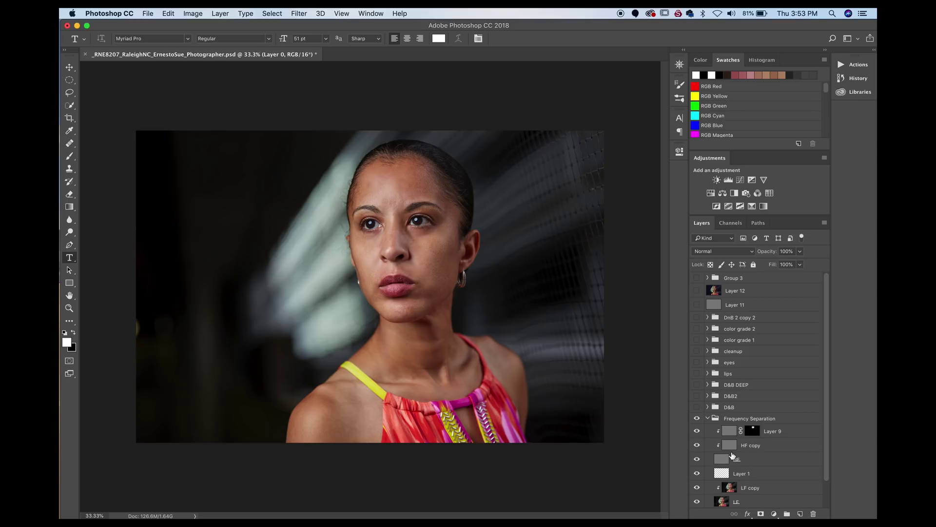
{"action": "scroll", "coordinate": [731, 457], "scroll_direction": "down", "scroll_amount": 2}
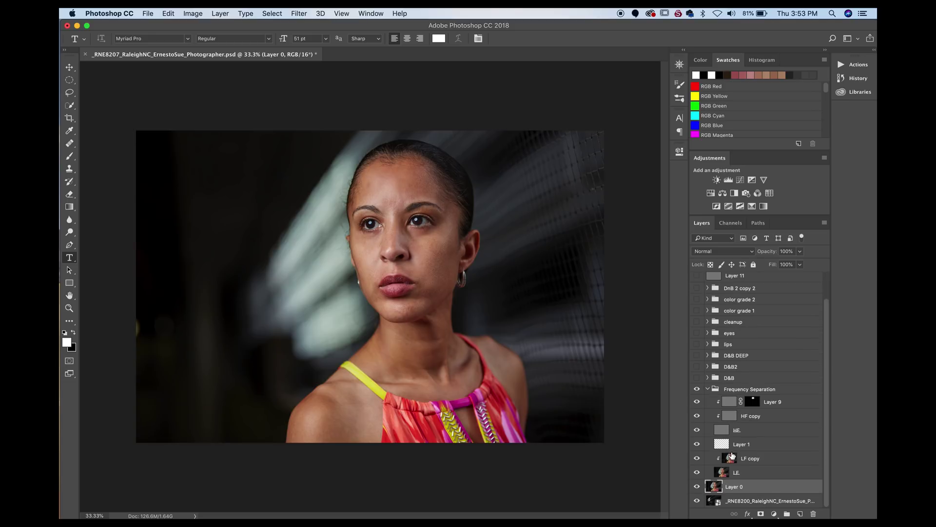
{"action": "left_click", "coordinate": [729, 460]}
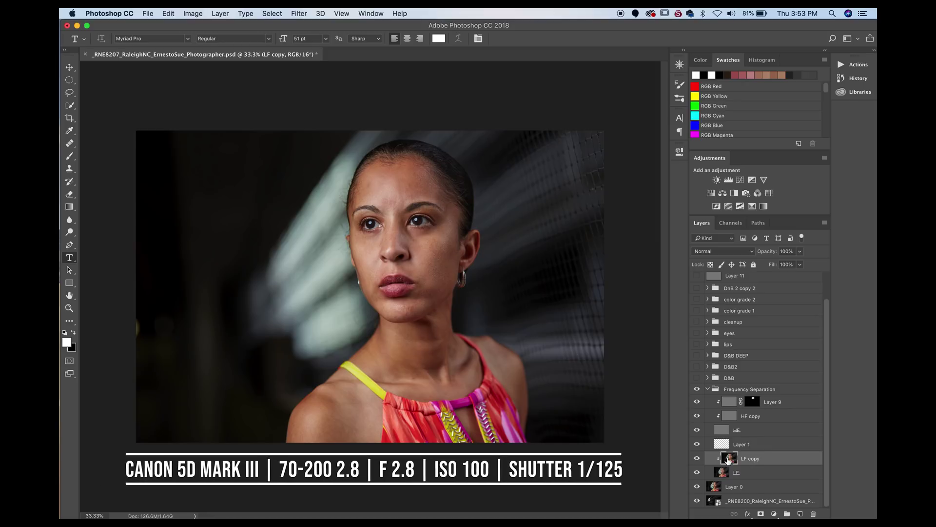
{"action": "left_click", "coordinate": [697, 458]}
{"action": "left_click", "coordinate": [697, 459]}
{"action": "left_click", "coordinate": [696, 458]}
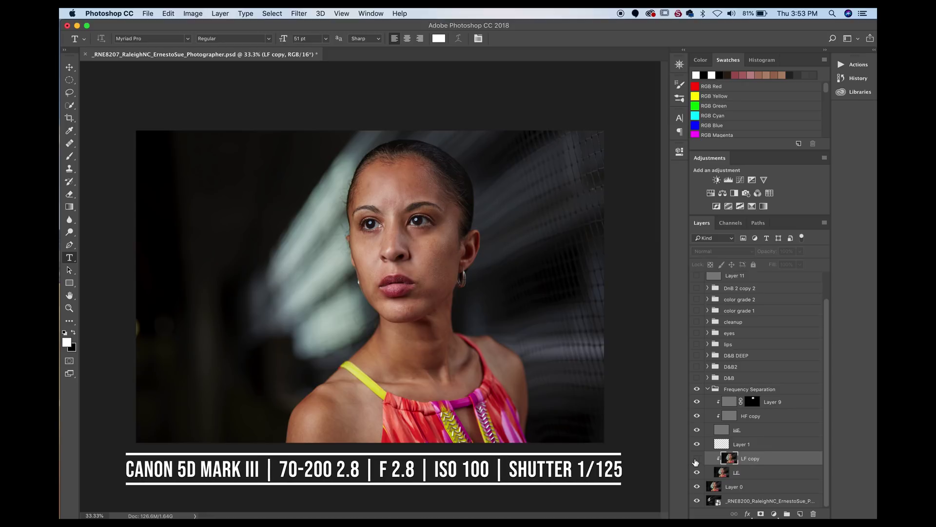
{"action": "left_click", "coordinate": [697, 459]}
{"action": "left_click", "coordinate": [696, 460]}
{"action": "left_click", "coordinate": [696, 459]}
Select HF copy and compare the skin texture with it off and on.
{"action": "left_click", "coordinate": [736, 417]}
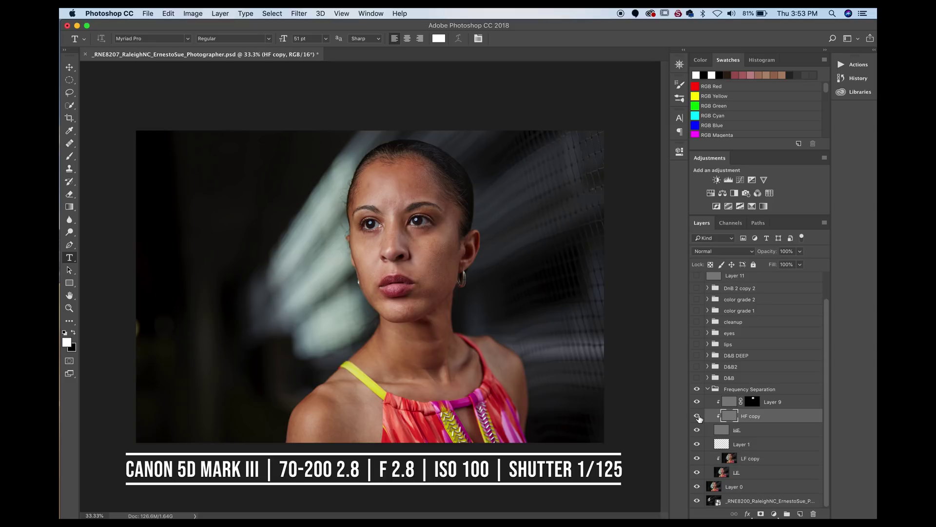
{"action": "left_click", "coordinate": [697, 416]}
{"action": "left_click", "coordinate": [697, 417]}
{"action": "left_click", "coordinate": [697, 416]}
{"action": "left_click", "coordinate": [698, 417]}
{"action": "left_click", "coordinate": [697, 417]}
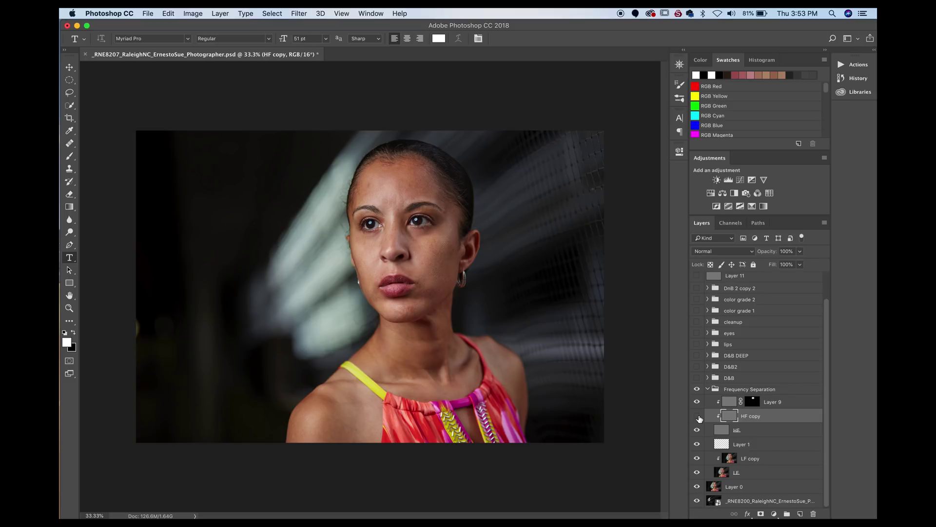
{"action": "left_click", "coordinate": [697, 417]}
Zoom into the face to recheck HF copy, then collapse the Frequency Separation group.
{"action": "key", "text": "super+equal"}
{"action": "key", "text": "super+equal"}
{"action": "key", "text": "super+equal"}
{"action": "key", "text": "super+equal"}
{"action": "key", "text": "super+equal"}
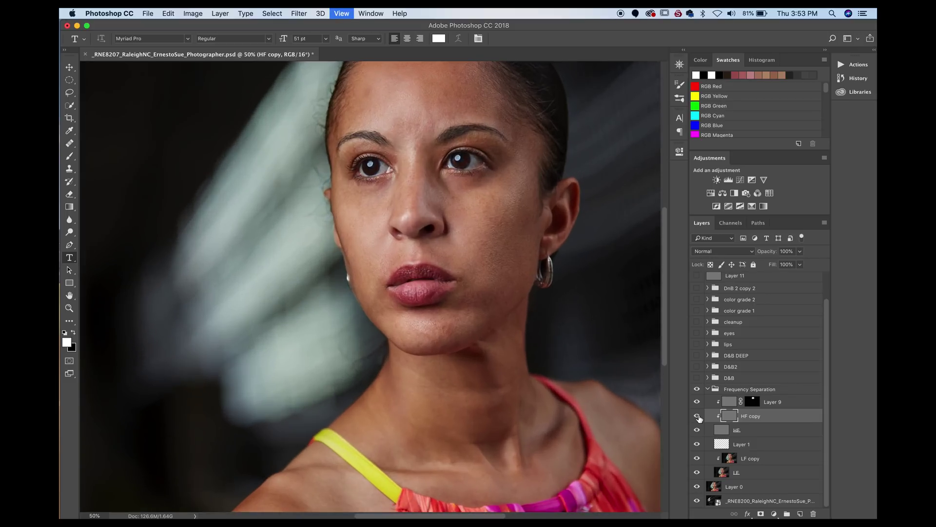
{"action": "left_click_drag", "start_coordinate": [535, 212], "coordinate": [495, 449]}
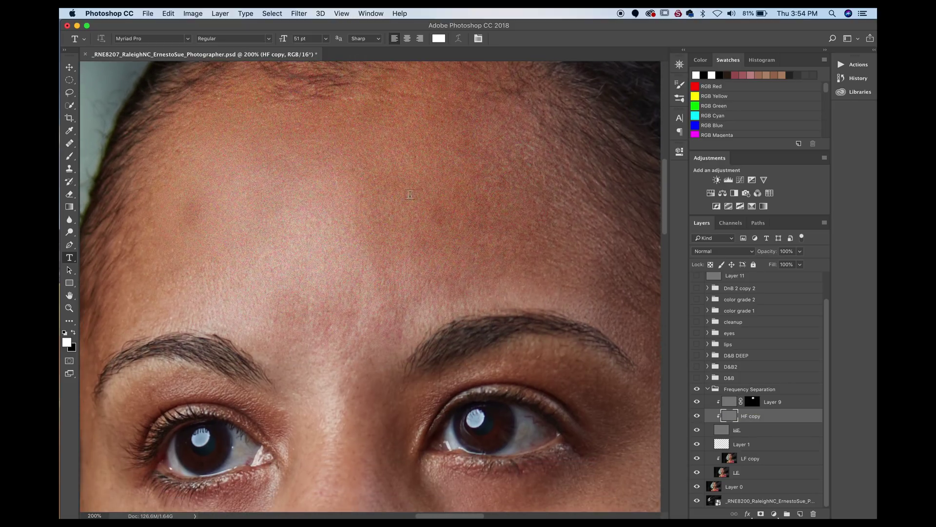
{"action": "key", "text": "super+minus"}
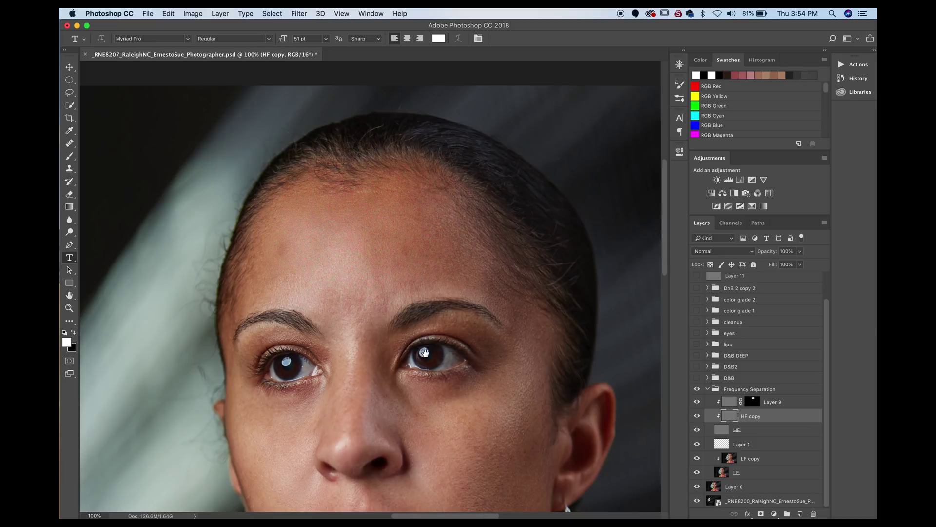
{"action": "left_click_drag", "start_coordinate": [425, 352], "coordinate": [395, 245]}
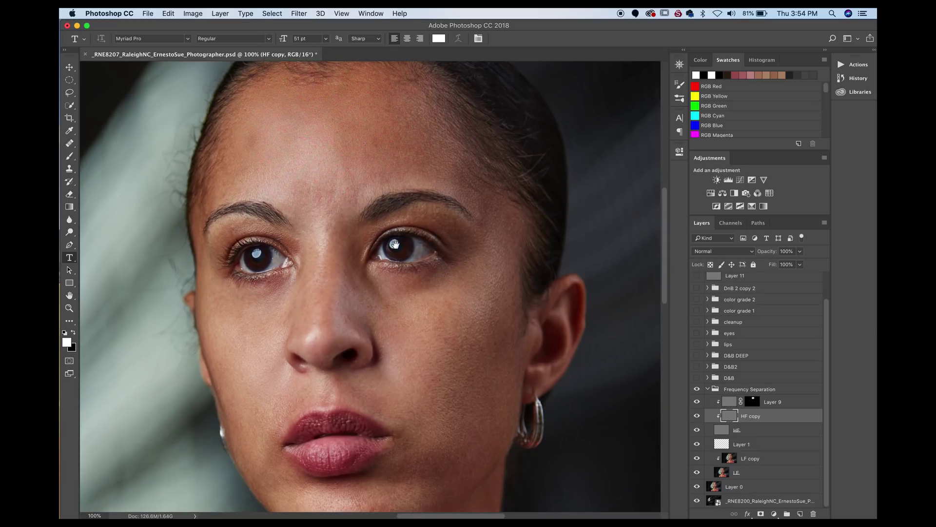
{"action": "left_click", "coordinate": [696, 416]}
{"action": "left_click", "coordinate": [697, 416]}
{"action": "left_click", "coordinate": [708, 389]}
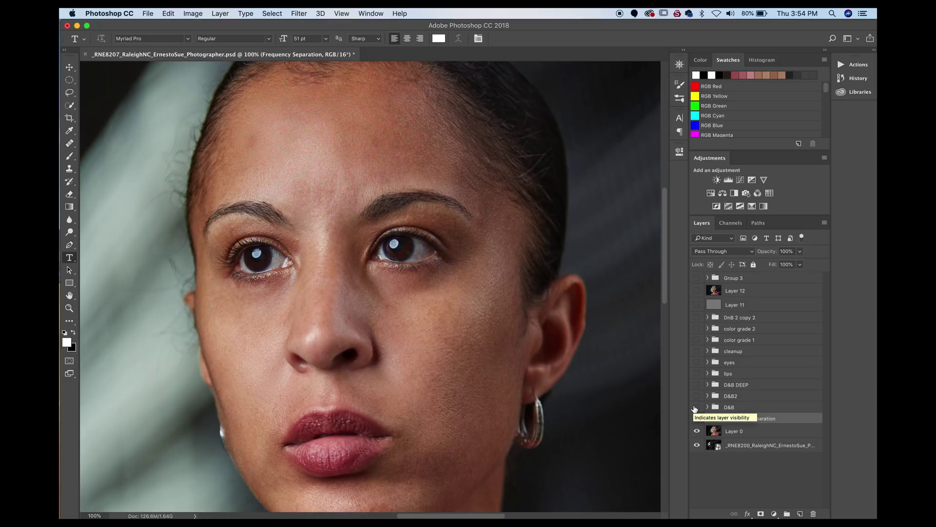
Zoom out and compare the portrait with the D&B group off and on, leaving it on and selected.
{"action": "key", "text": "super+minus"}
{"action": "key", "text": "super+minus"}
{"action": "key", "text": "super+minus"}
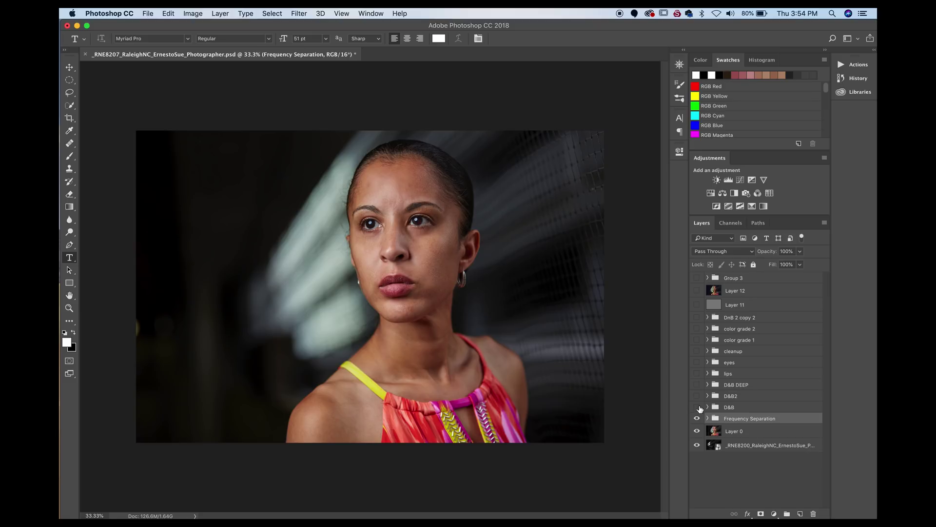
{"action": "left_click", "coordinate": [697, 407]}
{"action": "left_click", "coordinate": [697, 407]}
{"action": "left_click", "coordinate": [697, 408]}
{"action": "left_click", "coordinate": [697, 408]}
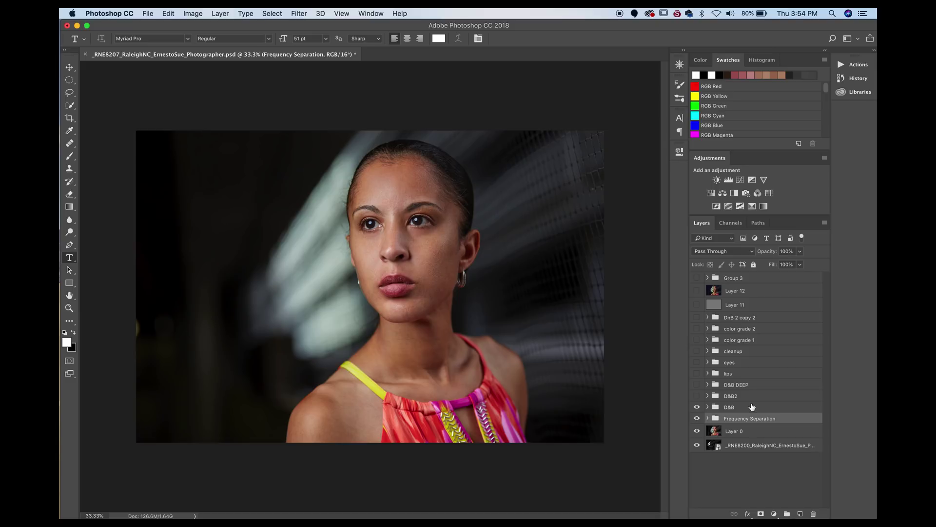
{"action": "left_click", "coordinate": [696, 407]}
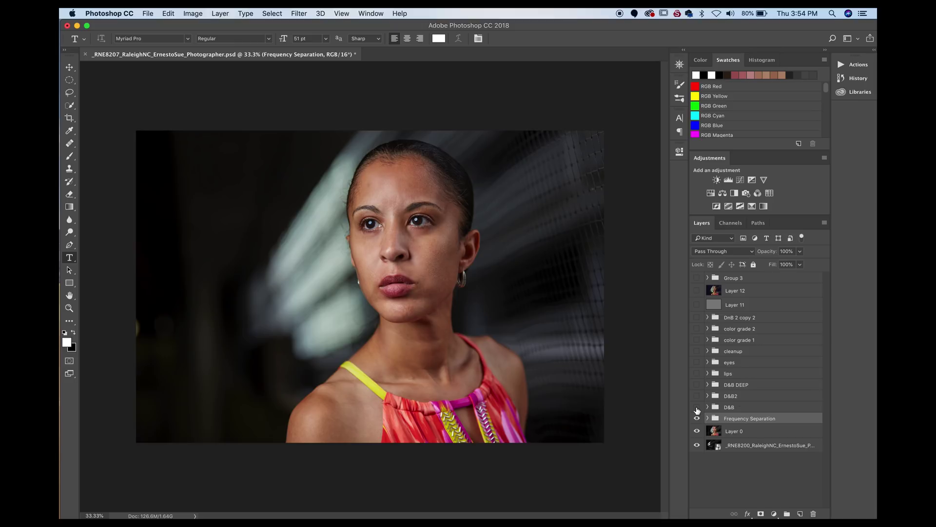
{"action": "left_click", "coordinate": [697, 407]}
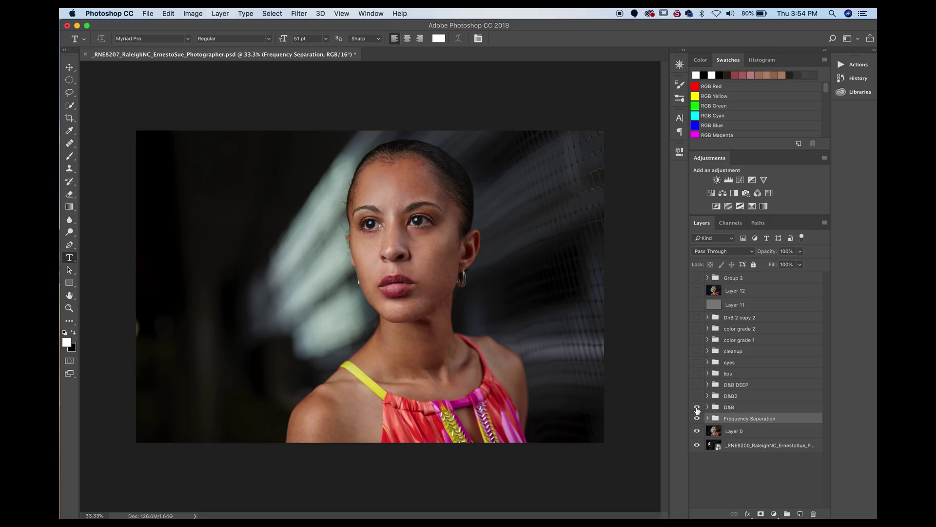
{"action": "left_click", "coordinate": [748, 409]}
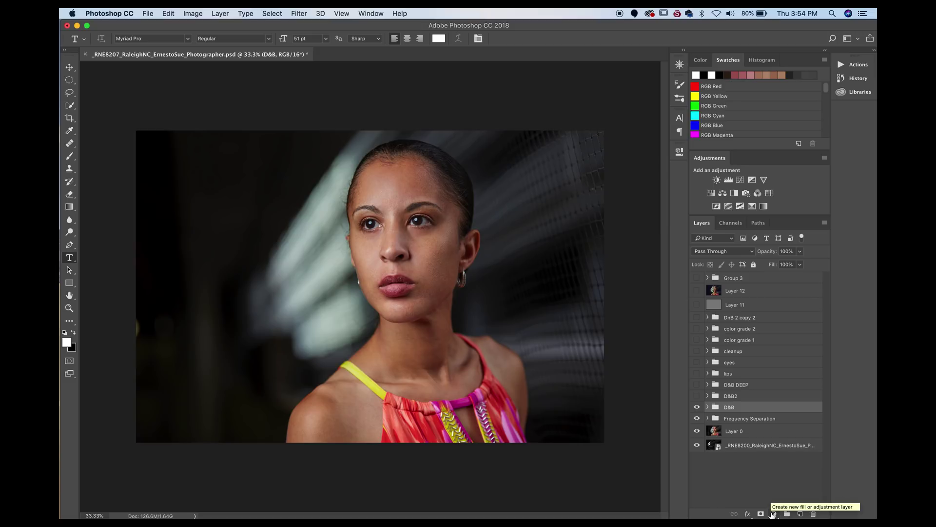
{"action": "left_click", "coordinate": [773, 514]}
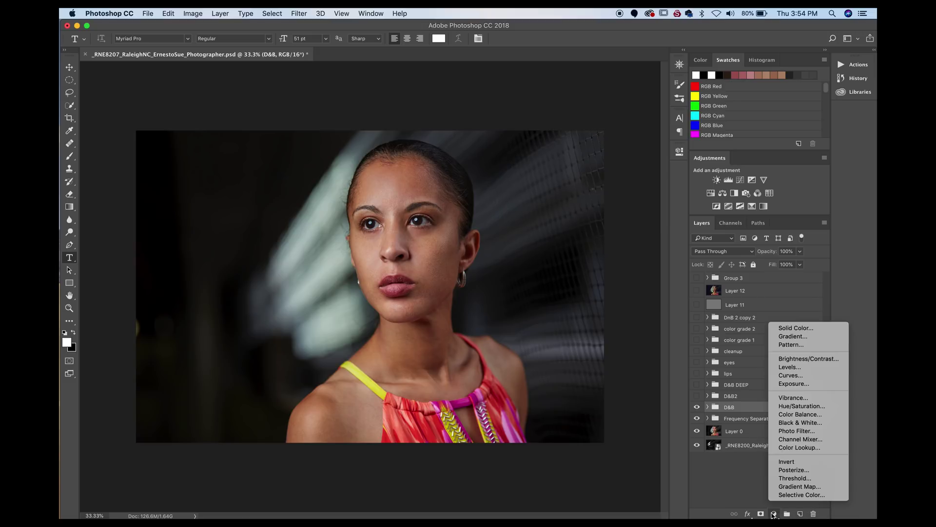
Add a Black & White check layer and compare the face in greyscale with D&B hidden.
{"action": "left_click", "coordinate": [805, 427]}
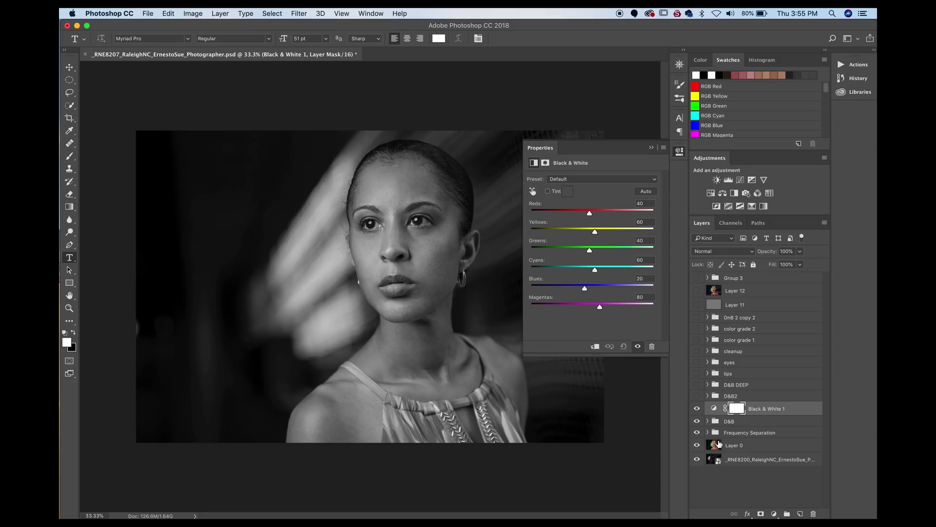
{"action": "left_click", "coordinate": [697, 421]}
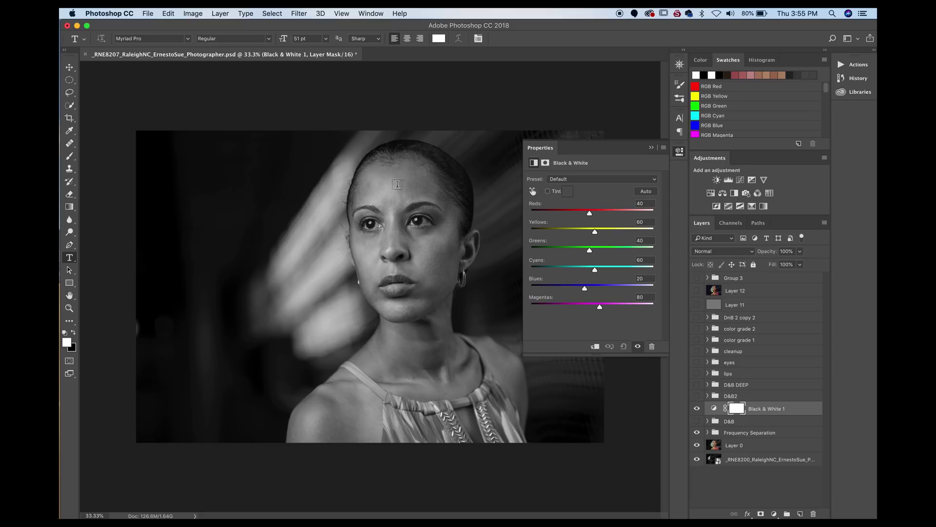
{"action": "key", "text": "super+equal"}
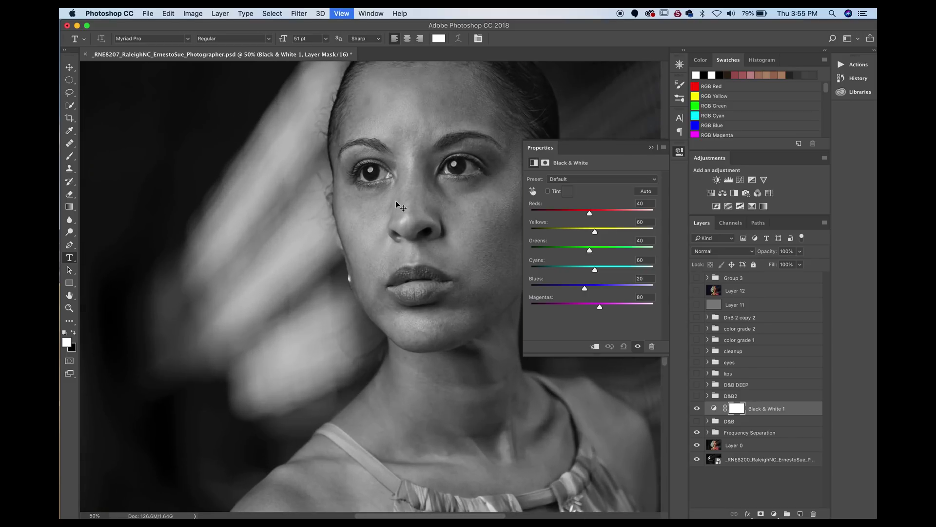
{"action": "key", "text": "super+equal"}
{"action": "left_click_drag", "start_coordinate": [418, 262], "coordinate": [316, 227]}
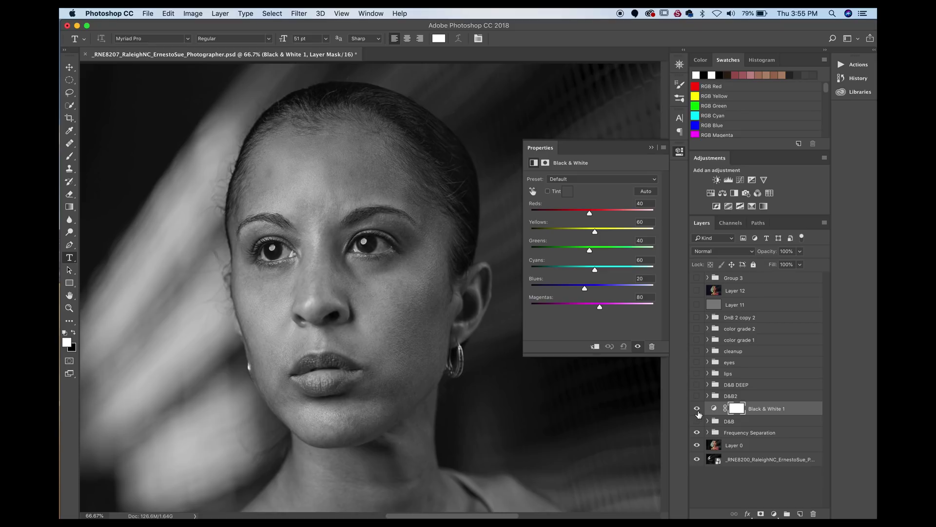
{"action": "left_click", "coordinate": [697, 410]}
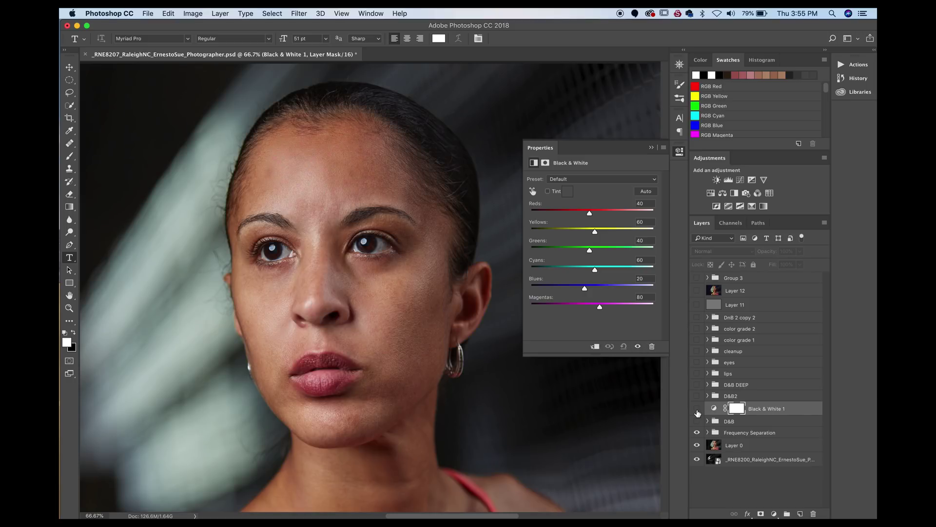
{"action": "left_click", "coordinate": [697, 410]}
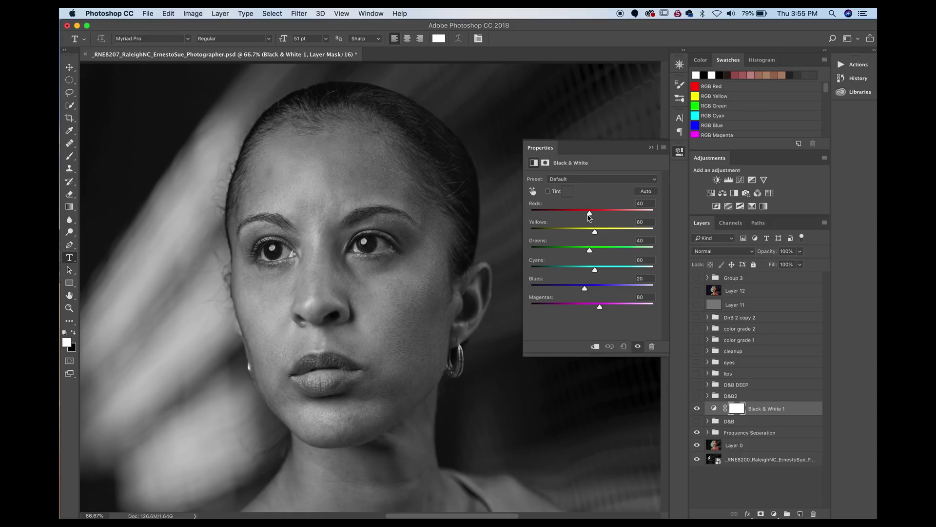
Set the conversion's reds to -24, recompare D&B, then delete Black & White 1.
{"action": "left_click_drag", "start_coordinate": [590, 218], "coordinate": [594, 240]}
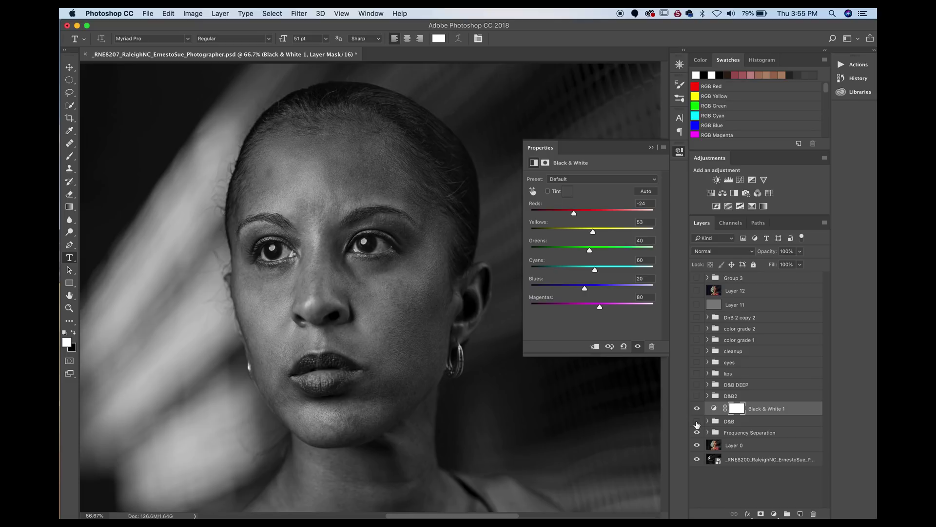
{"action": "left_click", "coordinate": [697, 421]}
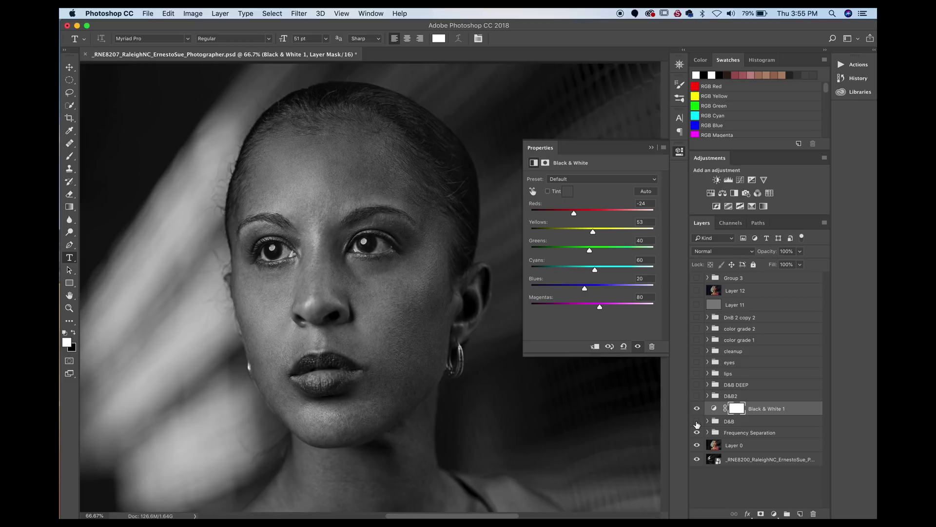
{"action": "left_click", "coordinate": [696, 423]}
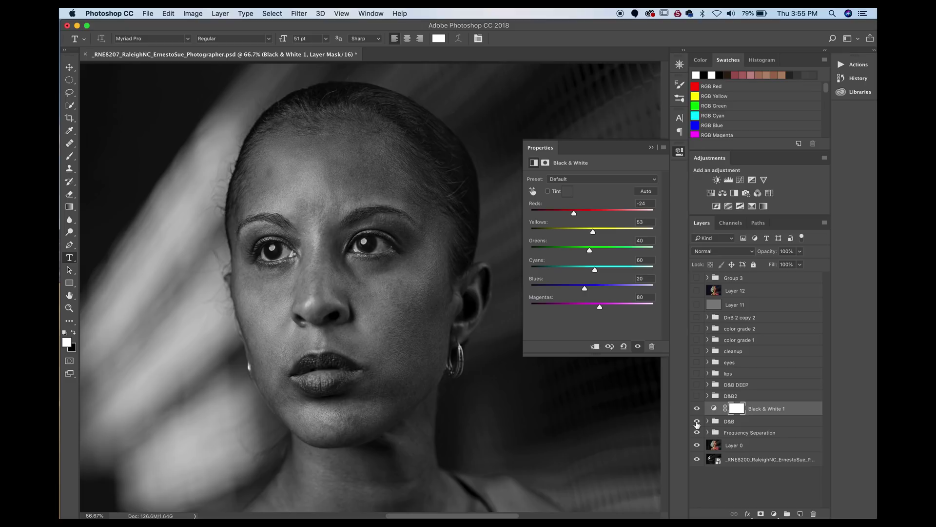
{"action": "left_click", "coordinate": [697, 422]}
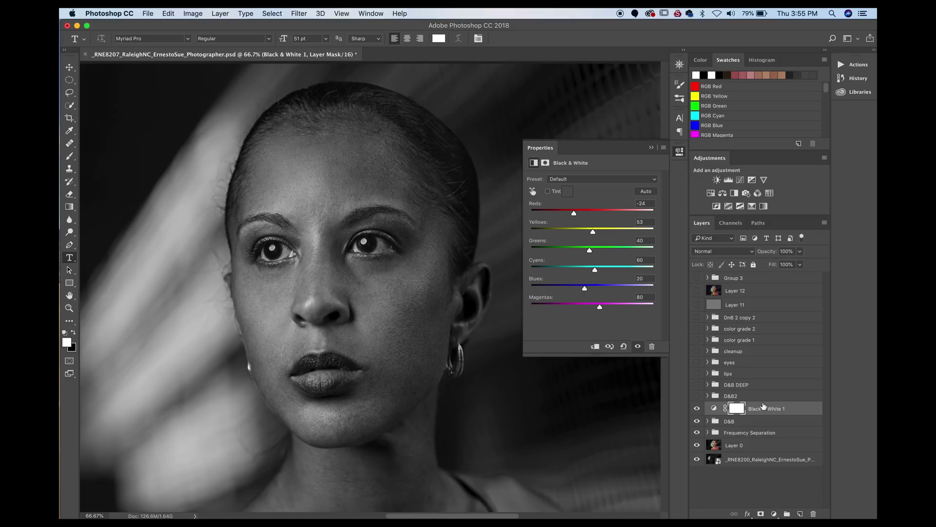
{"action": "left_click_drag", "start_coordinate": [799, 412], "coordinate": [813, 513]}
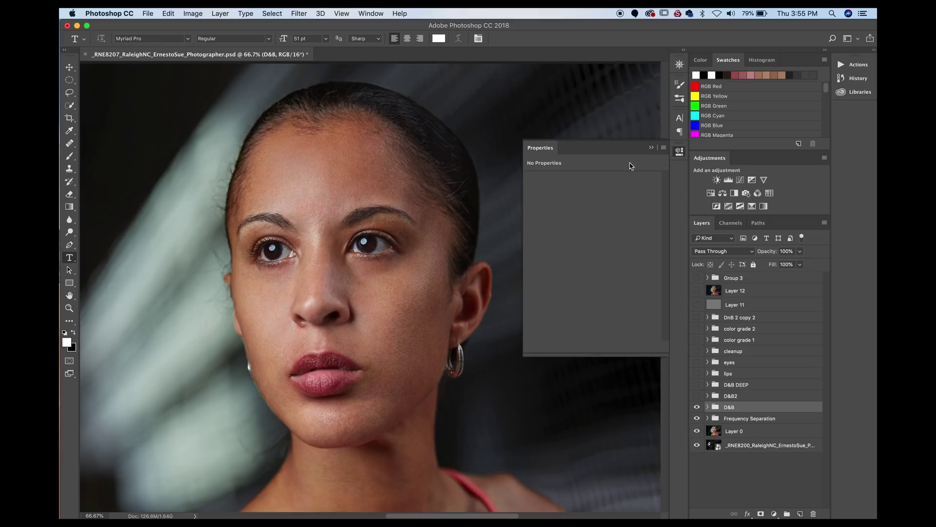
Add a Gradient Map adjustment layer, leaving its gradient unchanged.
{"action": "left_click", "coordinate": [651, 147]}
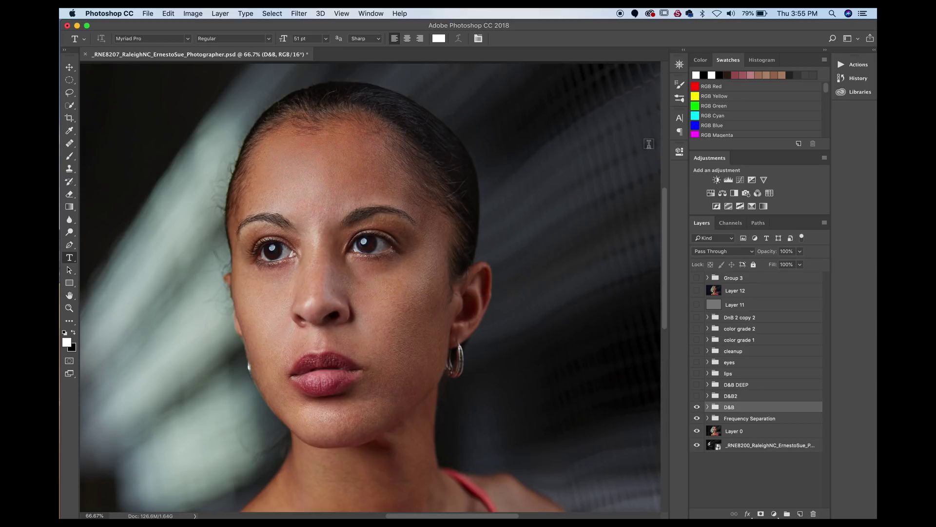
{"action": "left_click", "coordinate": [774, 513]}
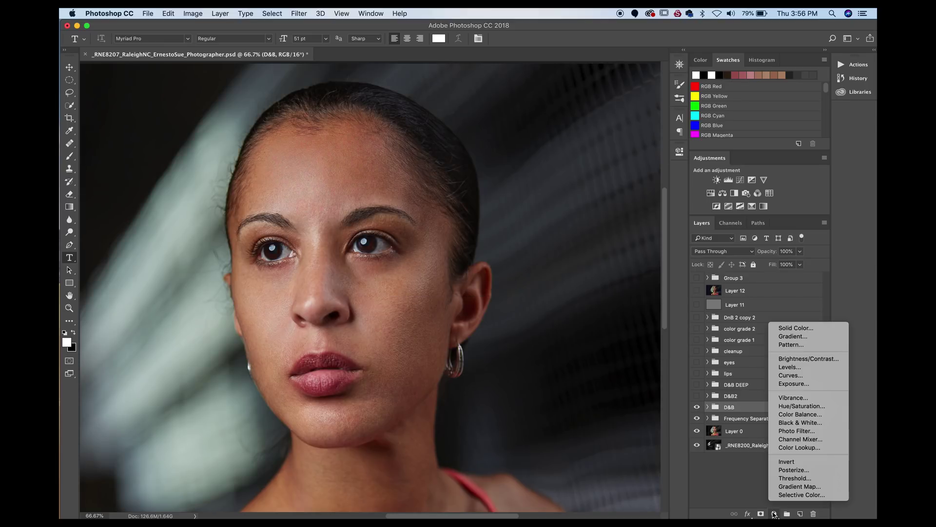
{"action": "left_click", "coordinate": [794, 486]}
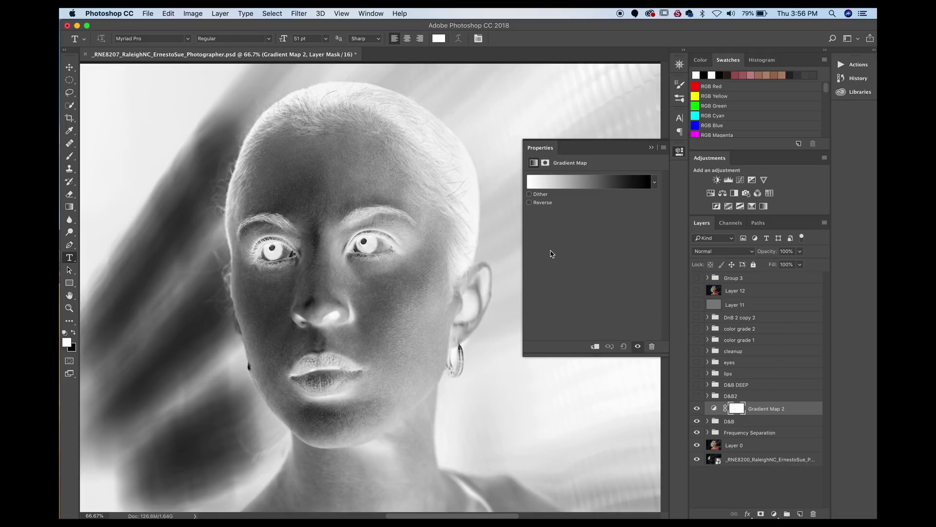
{"action": "left_click", "coordinate": [556, 182]}
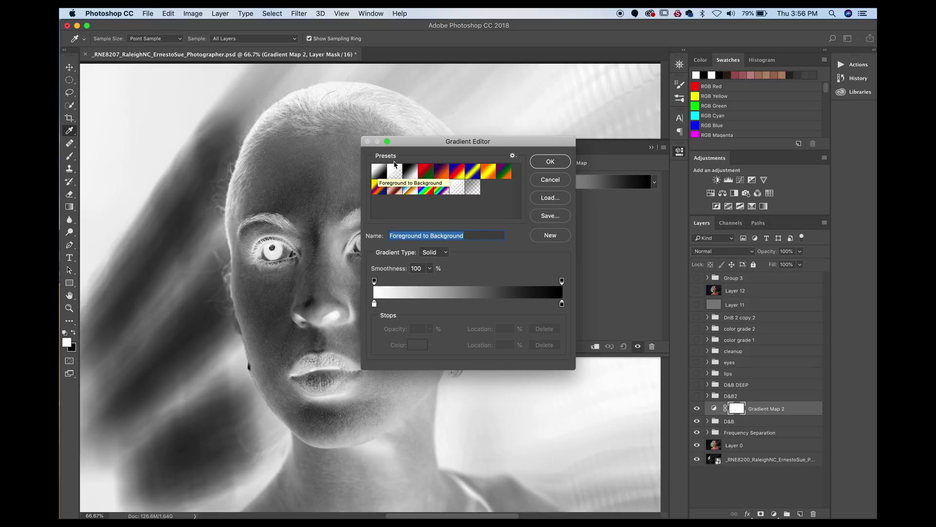
{"action": "key", "text": "Escape"}
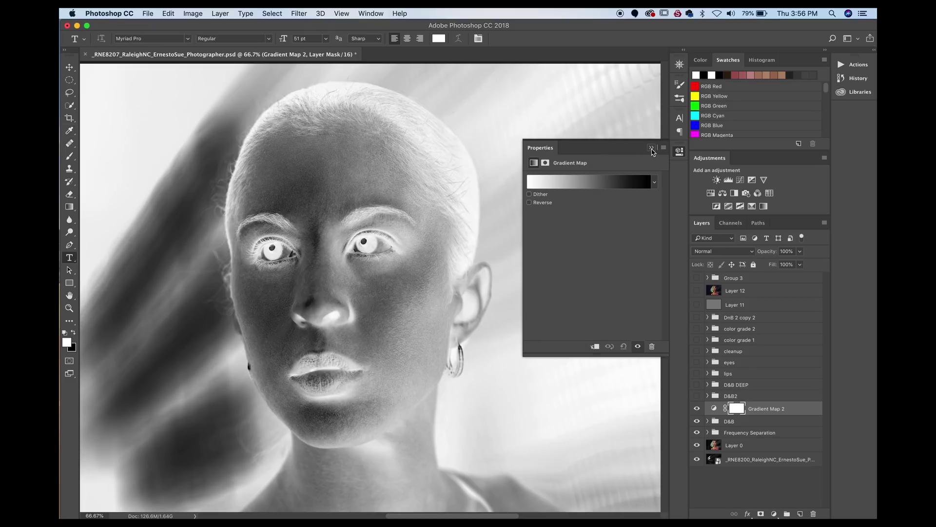
{"action": "left_click", "coordinate": [652, 147]}
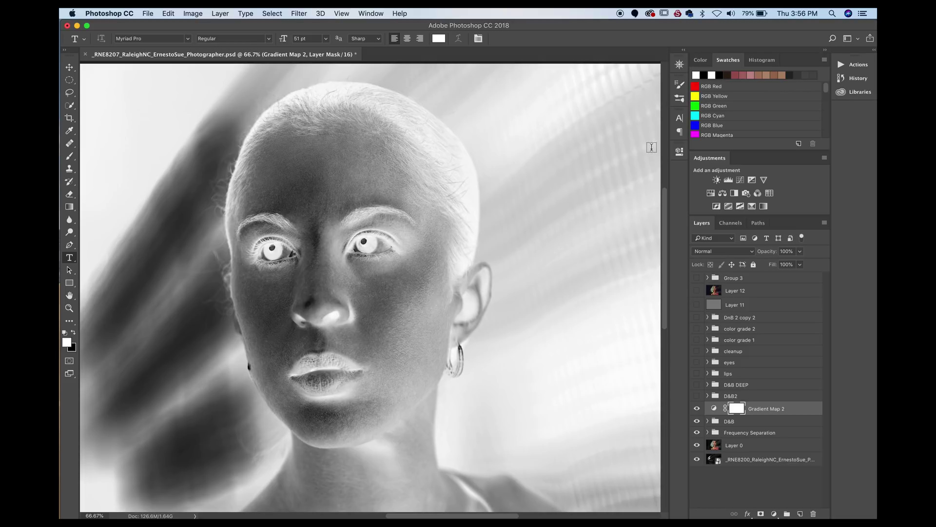
Compare the D&B group off and on under the map, then delete Gradient Map 2.
{"action": "left_click", "coordinate": [698, 421]}
{"action": "left_click", "coordinate": [698, 421]}
{"action": "left_click", "coordinate": [697, 421]}
{"action": "left_click", "coordinate": [698, 422]}
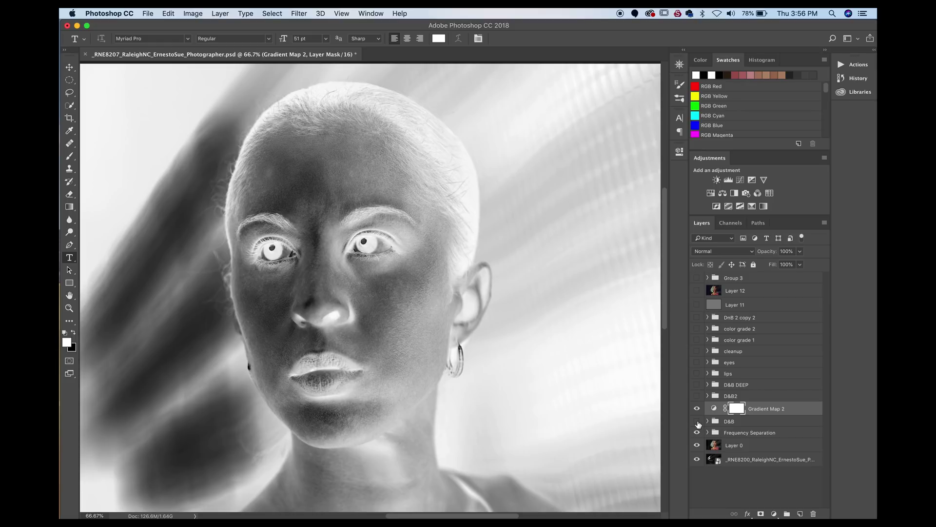
{"action": "left_click", "coordinate": [697, 421]}
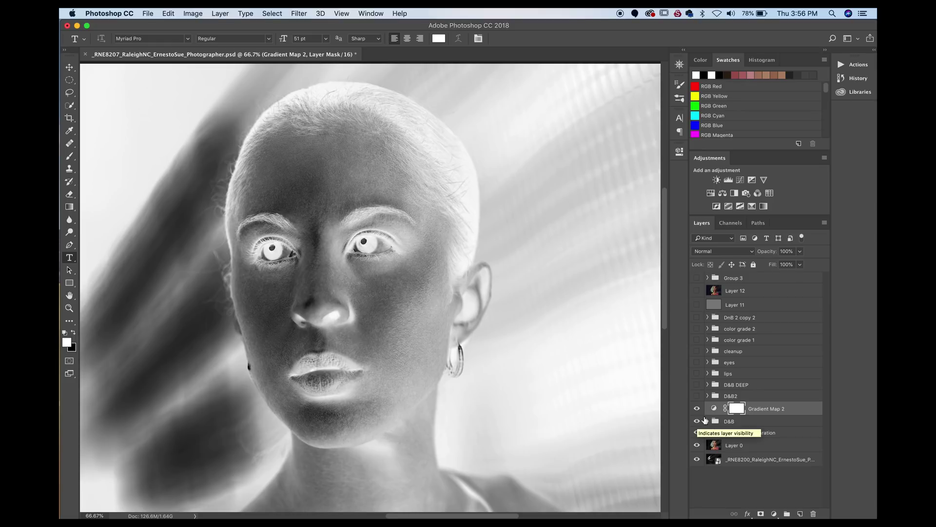
{"action": "left_click_drag", "start_coordinate": [789, 417], "coordinate": [813, 514]}
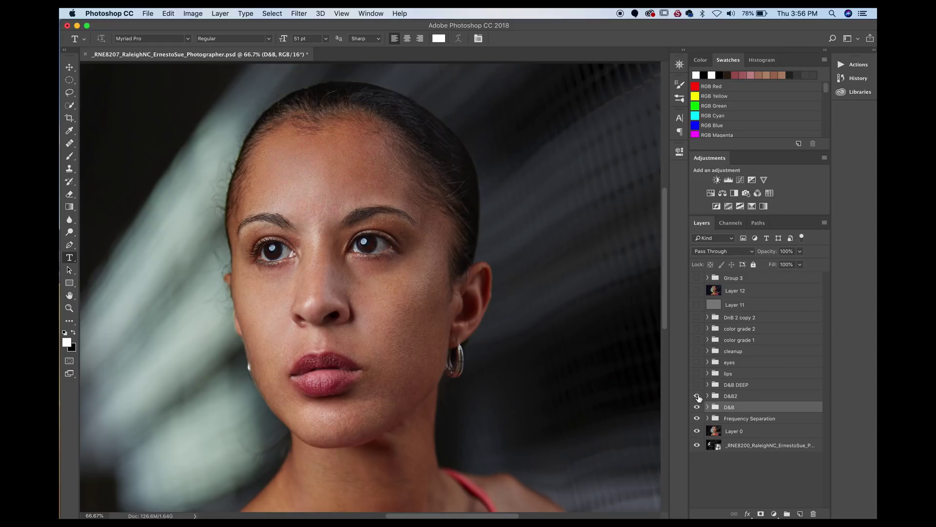
Switch on the D&B2 and D&B DEEP groups, comparing each with and without.
{"action": "left_click", "coordinate": [697, 396]}
{"action": "left_click", "coordinate": [698, 396]}
{"action": "left_click", "coordinate": [697, 396]}
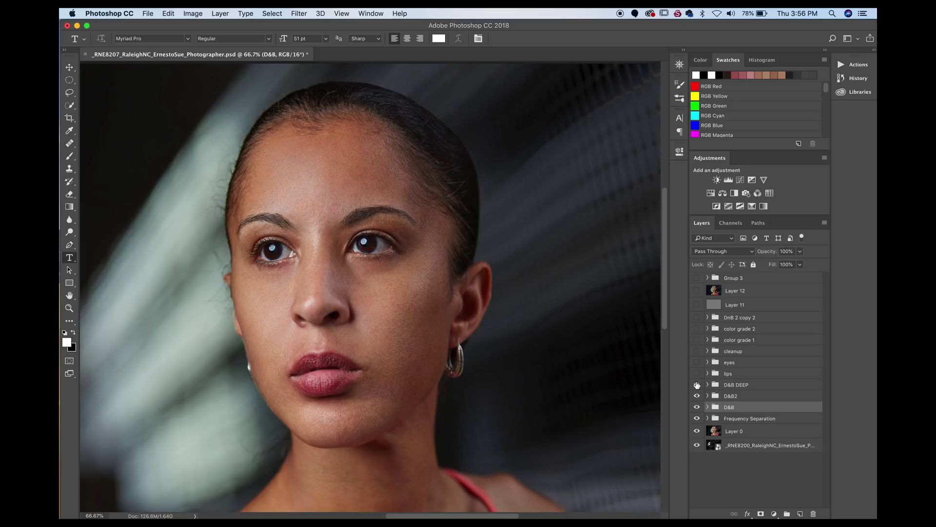
{"action": "left_click", "coordinate": [697, 384]}
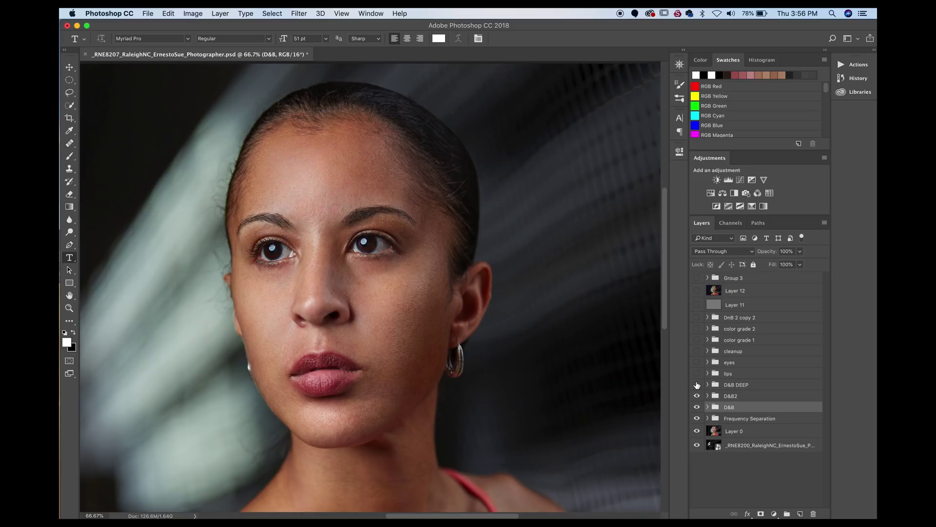
{"action": "left_click", "coordinate": [697, 385]}
{"action": "left_click", "coordinate": [698, 384]}
{"action": "left_click", "coordinate": [697, 385]}
{"action": "left_click", "coordinate": [733, 384]}
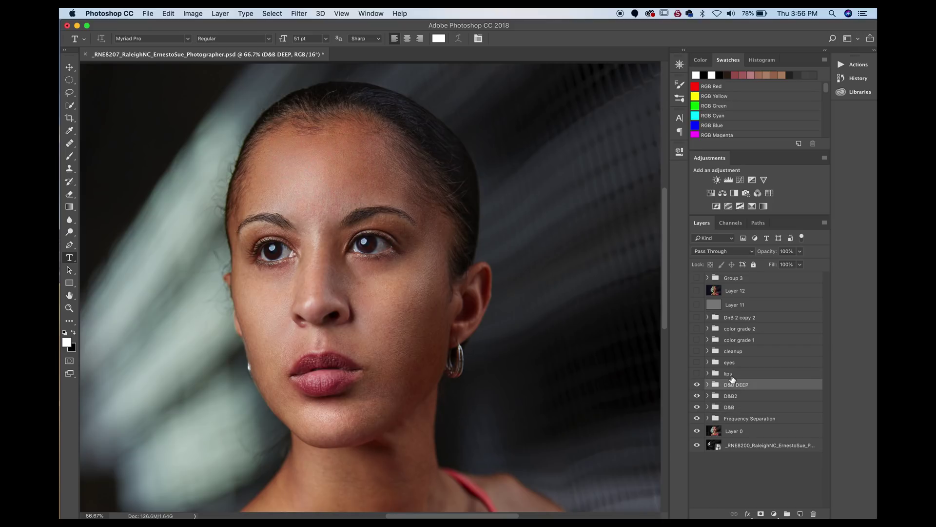
Select the lips group and compare it off and on, leaving it visible.
{"action": "left_click", "coordinate": [732, 374]}
{"action": "left_click", "coordinate": [697, 373]}
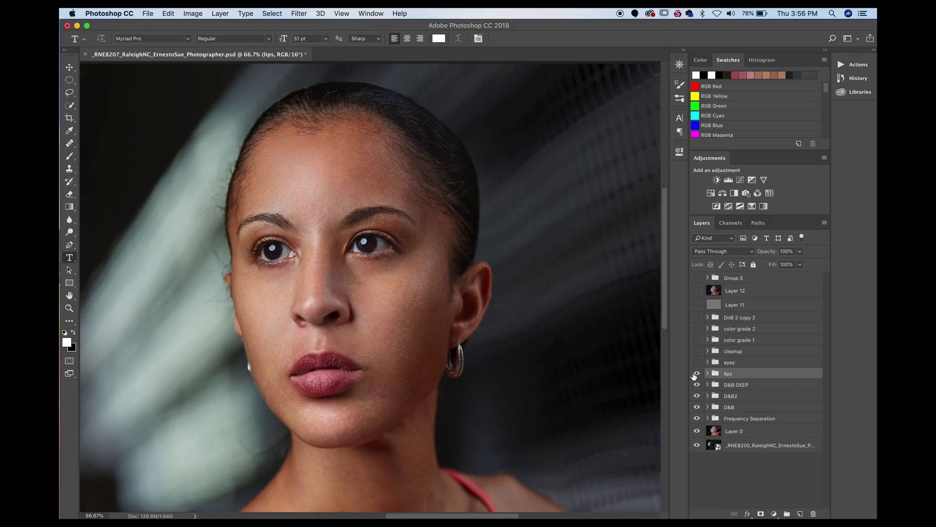
{"action": "left_click", "coordinate": [696, 374]}
{"action": "left_click", "coordinate": [695, 374]}
{"action": "left_click", "coordinate": [695, 374]}
{"action": "left_click", "coordinate": [695, 374]}
{"action": "left_click", "coordinate": [695, 374]}
Zoom in on the eyes, then switch on and expand the eyes group.
{"action": "left_click", "coordinate": [730, 363]}
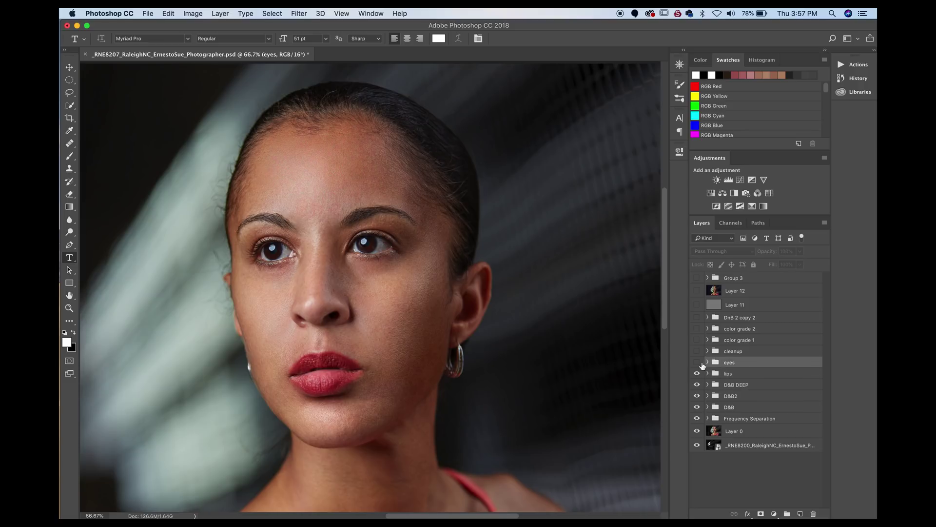
{"action": "key", "text": "super+equal"}
{"action": "key", "text": "super+equal"}
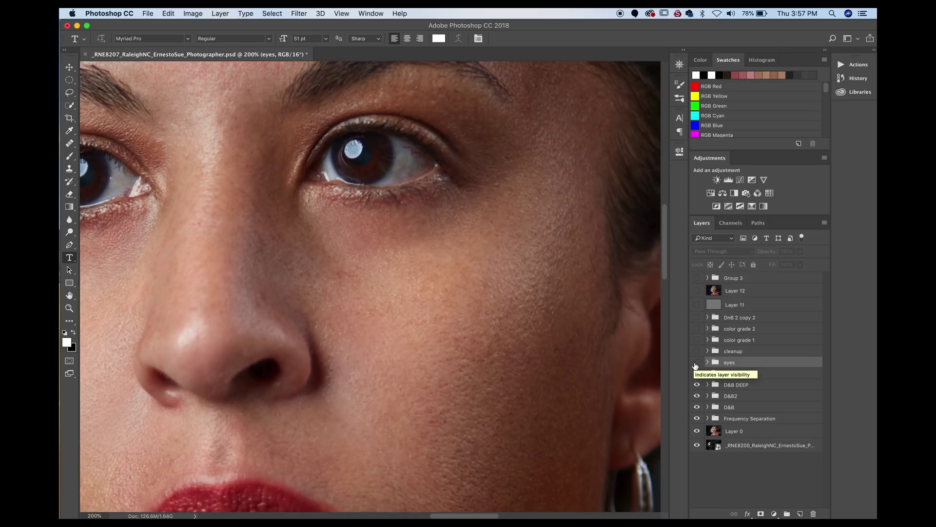
{"action": "left_click_drag", "start_coordinate": [383, 217], "coordinate": [475, 308]}
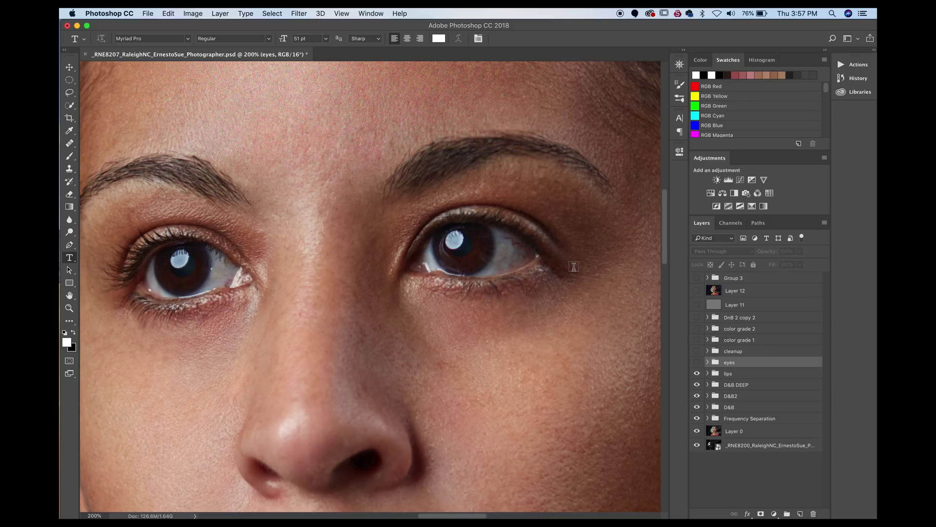
{"action": "left_click", "coordinate": [696, 362]}
{"action": "left_click", "coordinate": [707, 361]}
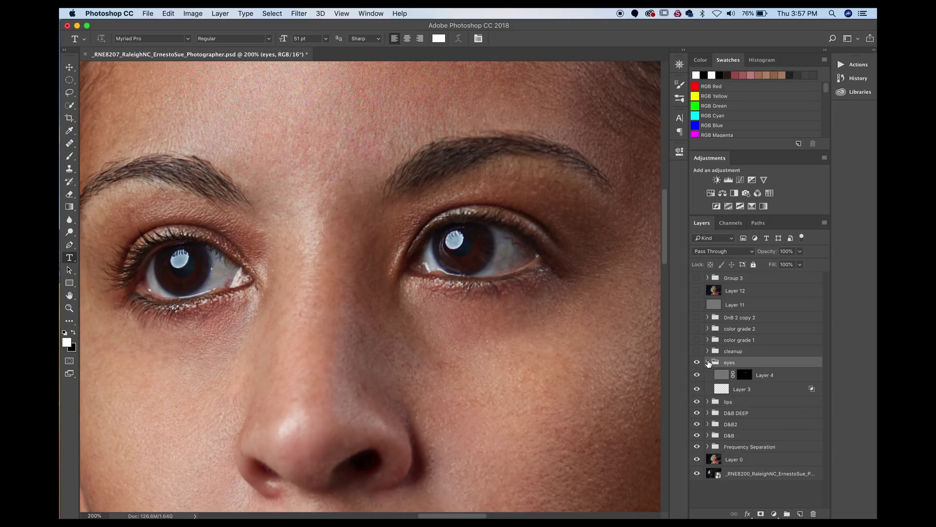
Compare the eyes with Layer 3 hidden and shown, leaving it on.
{"action": "left_click", "coordinate": [697, 389]}
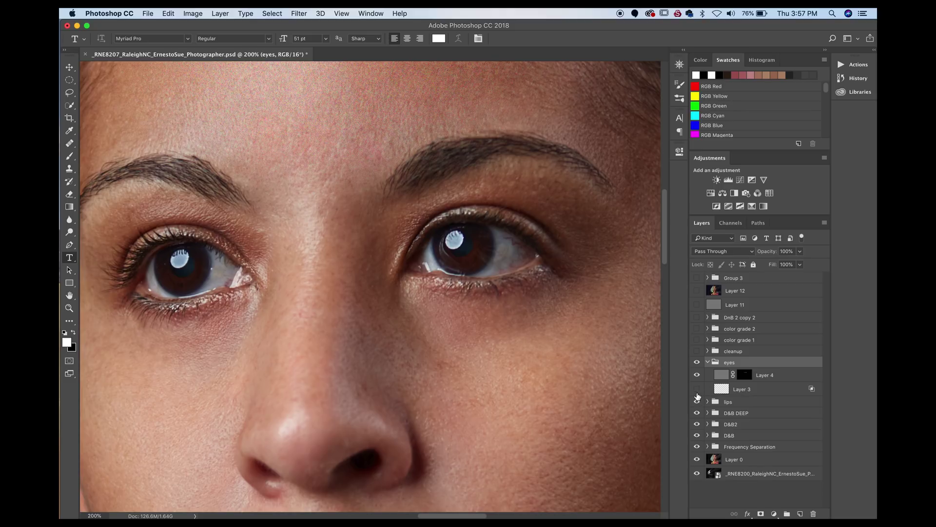
{"action": "left_click", "coordinate": [697, 390]}
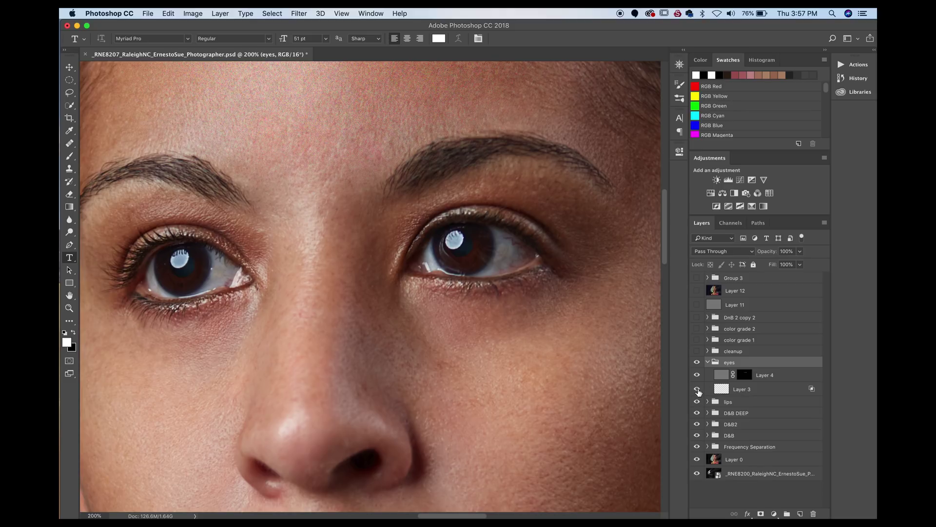
{"action": "left_click", "coordinate": [697, 389]}
{"action": "left_click", "coordinate": [697, 389]}
{"action": "left_click", "coordinate": [698, 389]}
{"action": "left_click", "coordinate": [697, 389]}
{"action": "left_click", "coordinate": [696, 389]}
{"action": "left_click", "coordinate": [697, 389]}
{"action": "left_click", "coordinate": [698, 390]}
{"action": "left_click", "coordinate": [697, 389]}
Compare the catchlights with Layer 4 off and on, then collapse the eyes group.
{"action": "left_click", "coordinate": [697, 375]}
{"action": "left_click", "coordinate": [697, 375]}
{"action": "left_click", "coordinate": [697, 375]}
{"action": "left_click", "coordinate": [696, 374]}
{"action": "left_click", "coordinate": [707, 362]}
{"action": "left_click", "coordinate": [714, 352]}
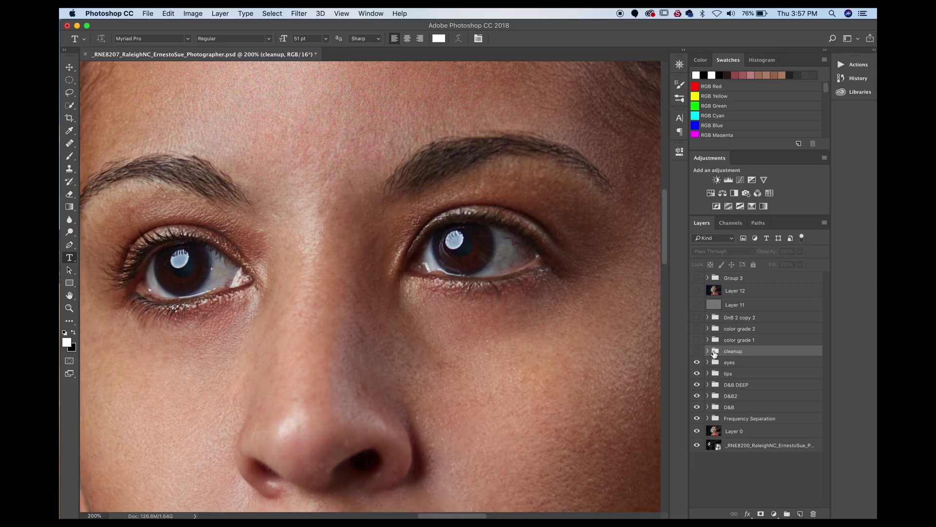
Zoom out and compare the portrait with the cleanup group off and on, leaving it on.
{"action": "key", "text": "super+minus"}
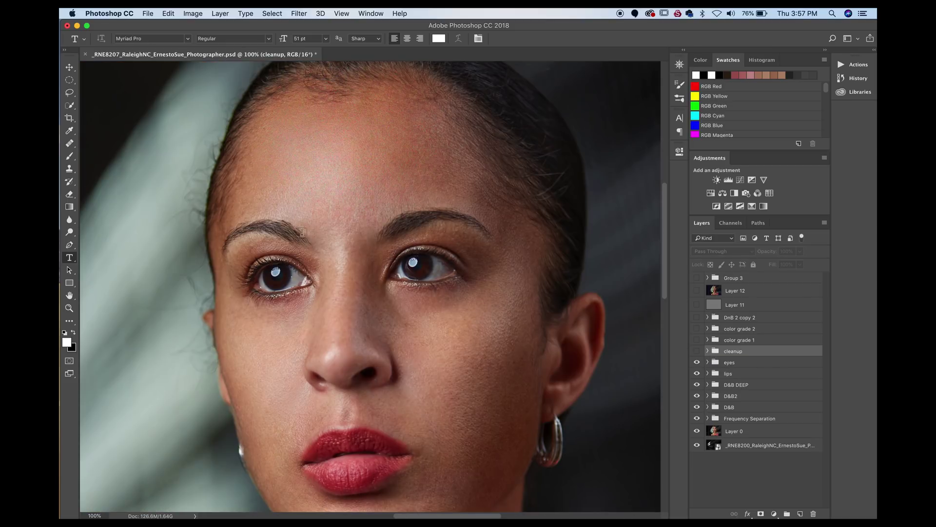
{"action": "left_click_drag", "start_coordinate": [270, 204], "coordinate": [349, 209]}
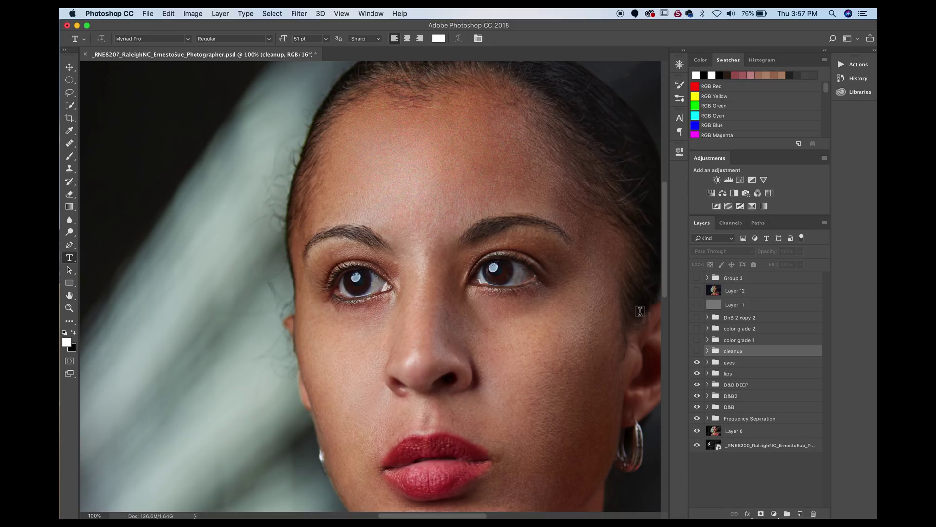
{"action": "left_click", "coordinate": [696, 351]}
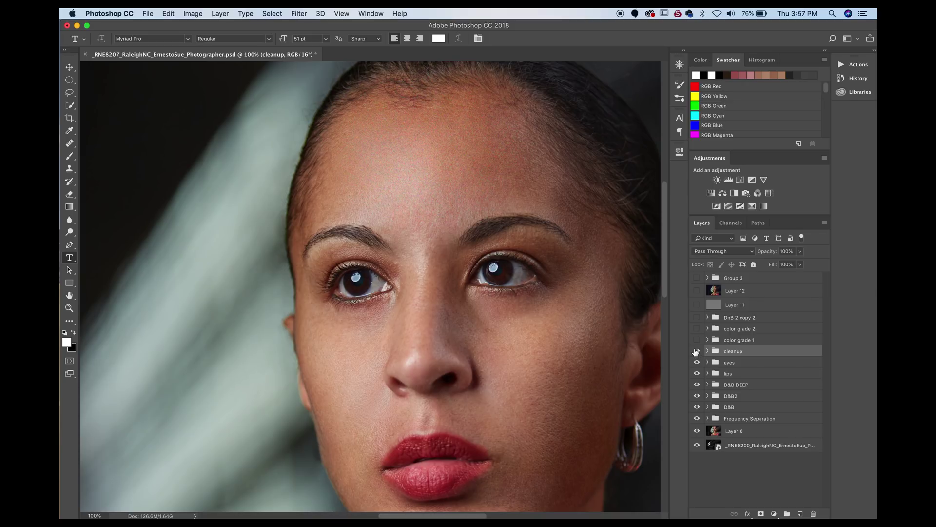
{"action": "left_click", "coordinate": [696, 351]}
{"action": "left_click", "coordinate": [697, 351]}
{"action": "left_click", "coordinate": [696, 351]}
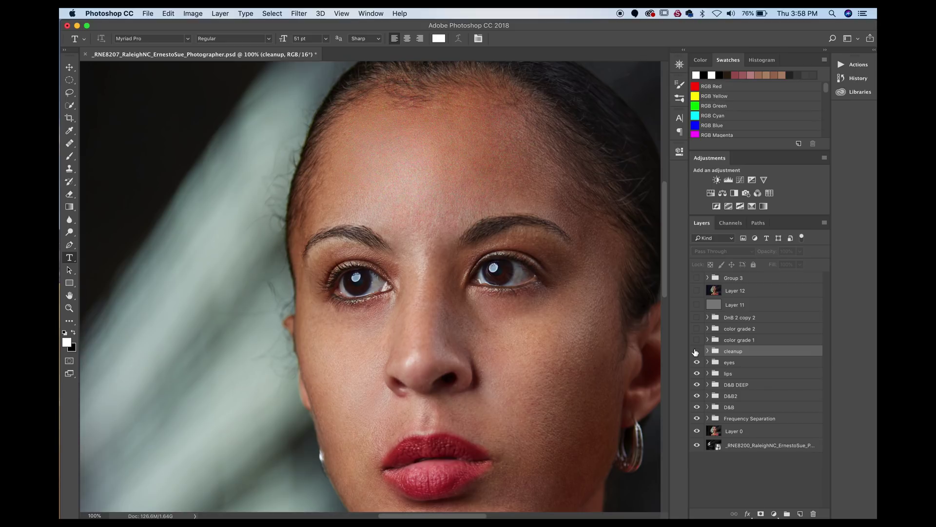
{"action": "key", "text": "super+minus"}
{"action": "key", "text": "super+minus"}
{"action": "key", "text": "super+minus"}
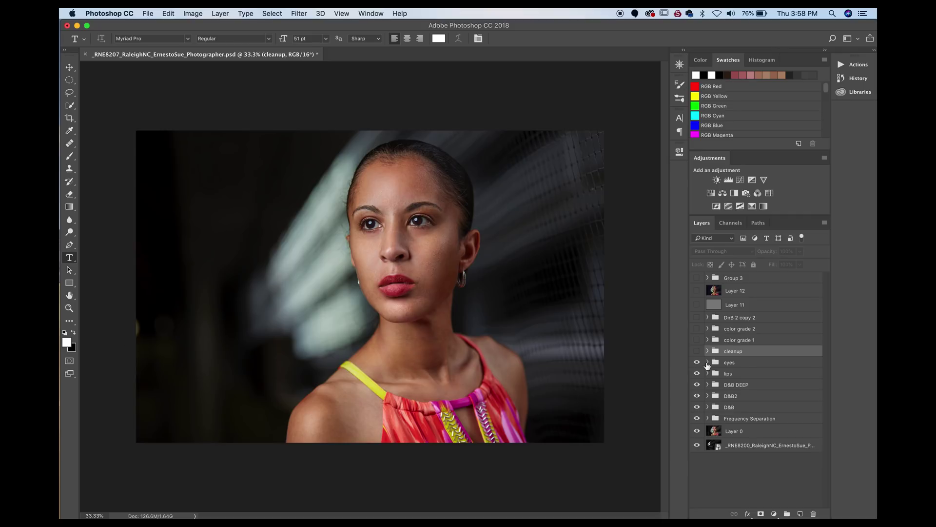
{"action": "left_click", "coordinate": [696, 351]}
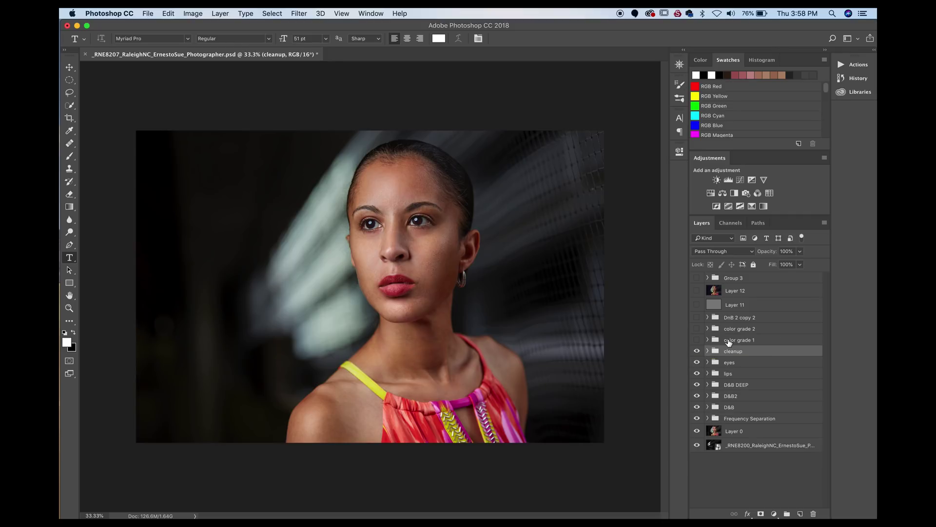
{"action": "left_click", "coordinate": [729, 342]}
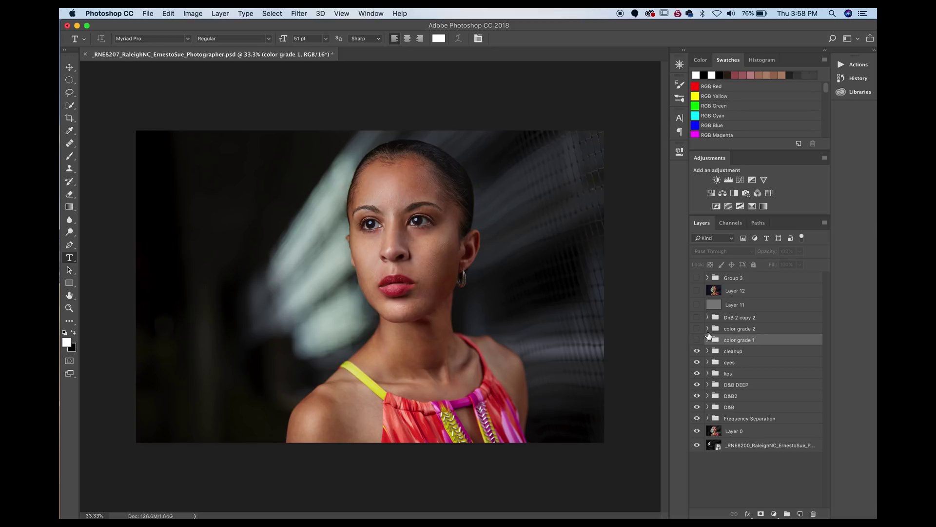
Expand and show color grade 1, hiding Channel Mixer 1, Levels 2 and Curves 3.
{"action": "left_click", "coordinate": [708, 340]}
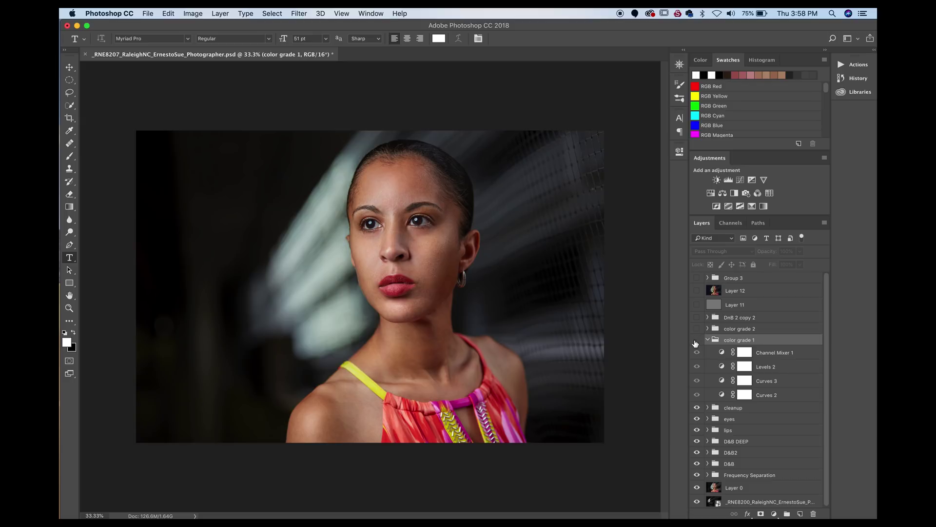
{"action": "left_click", "coordinate": [696, 340]}
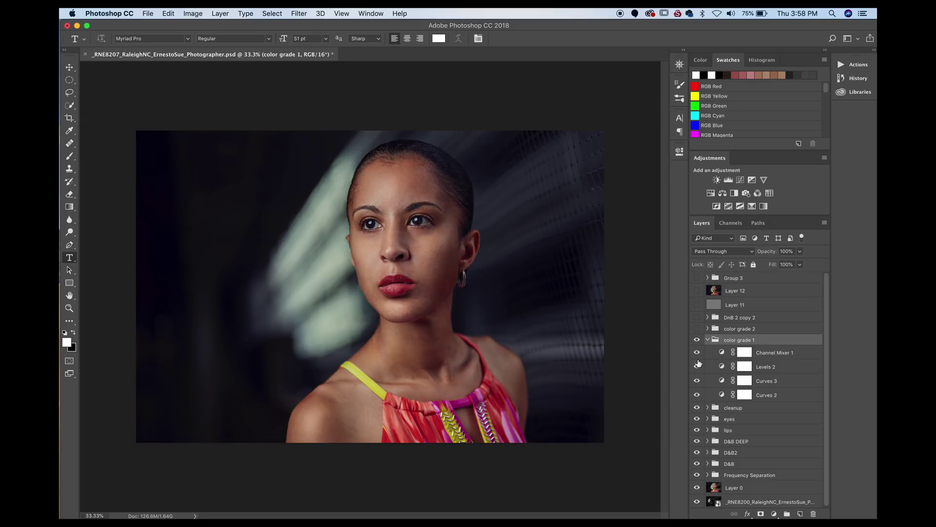
{"action": "left_click", "coordinate": [696, 353]}
{"action": "left_click_drag", "start_coordinate": [697, 368], "coordinate": [697, 389]}
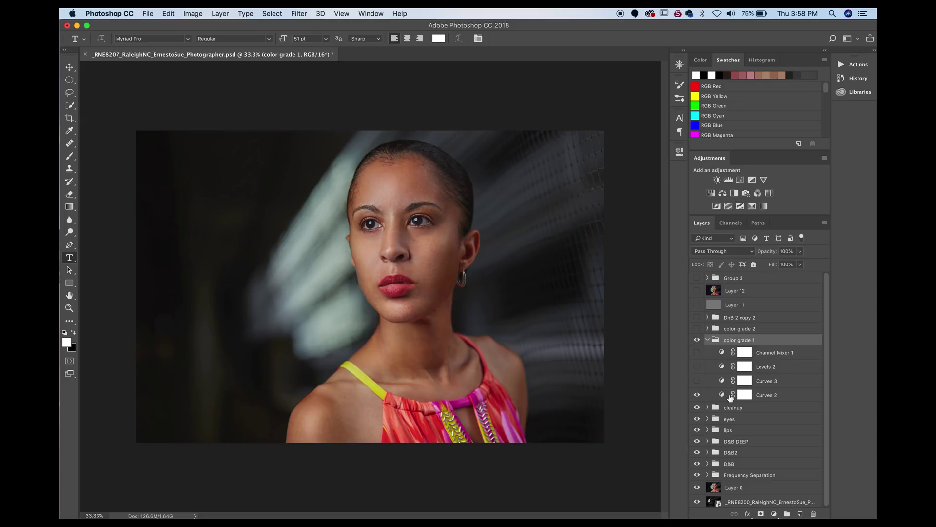
Inspect the Curves 2 settings, turn Curves 3 back on and select Levels 2.
{"action": "left_click", "coordinate": [721, 395]}
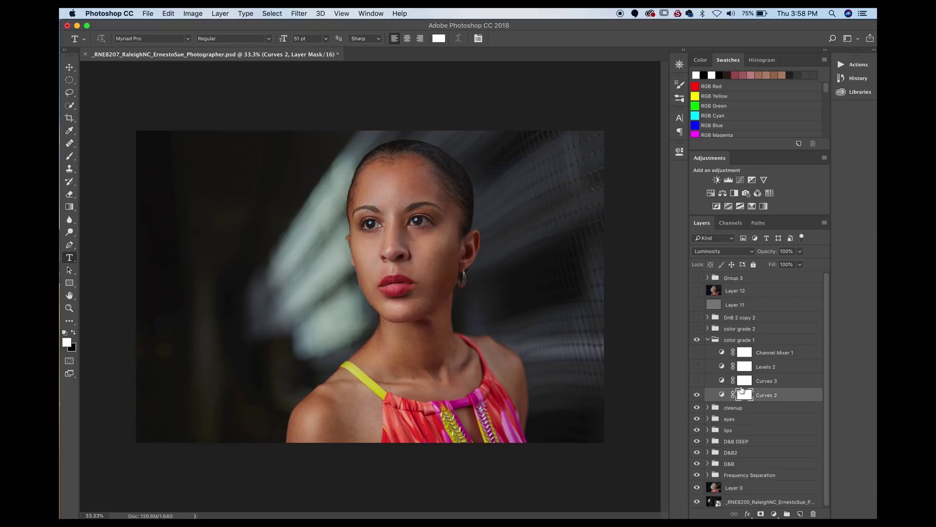
{"action": "double_click", "coordinate": [720, 396]}
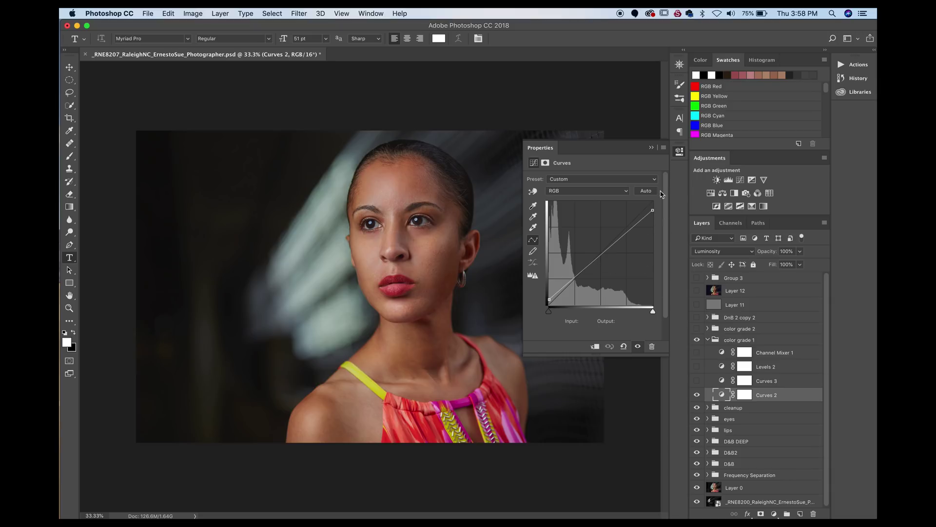
{"action": "left_click", "coordinate": [652, 148]}
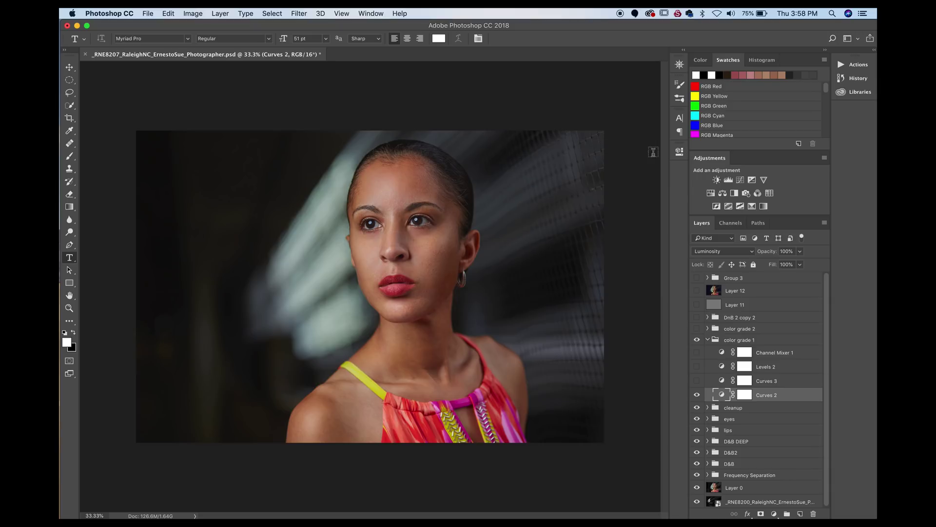
{"action": "left_click", "coordinate": [718, 382]}
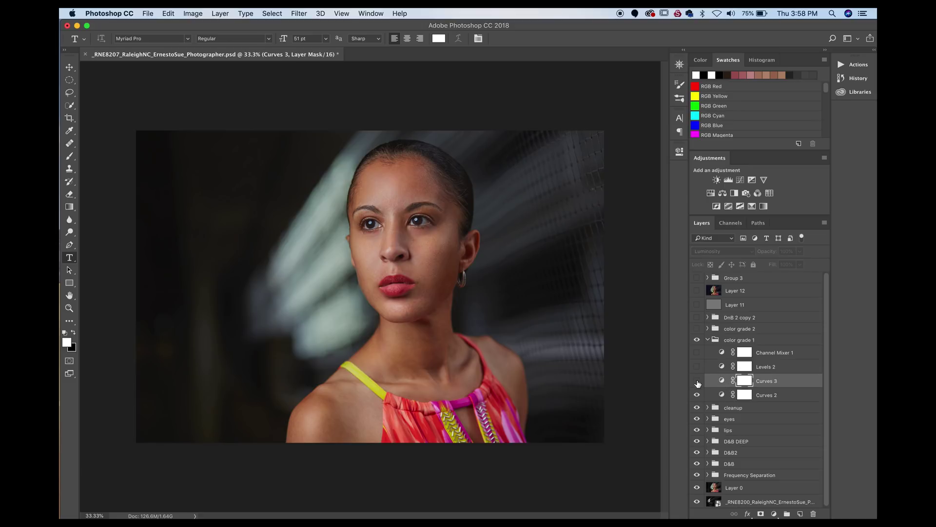
{"action": "left_click", "coordinate": [697, 381]}
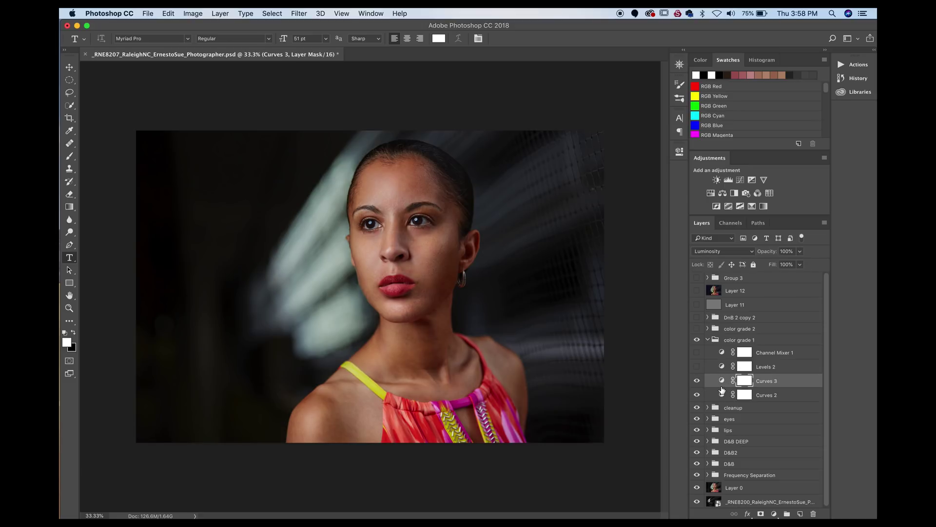
{"action": "left_click", "coordinate": [721, 368]}
Re-enable Levels 2, check its Blue output of 16 to 232, and switch on Channel Mixer 1 at 12%.
{"action": "left_click", "coordinate": [696, 367]}
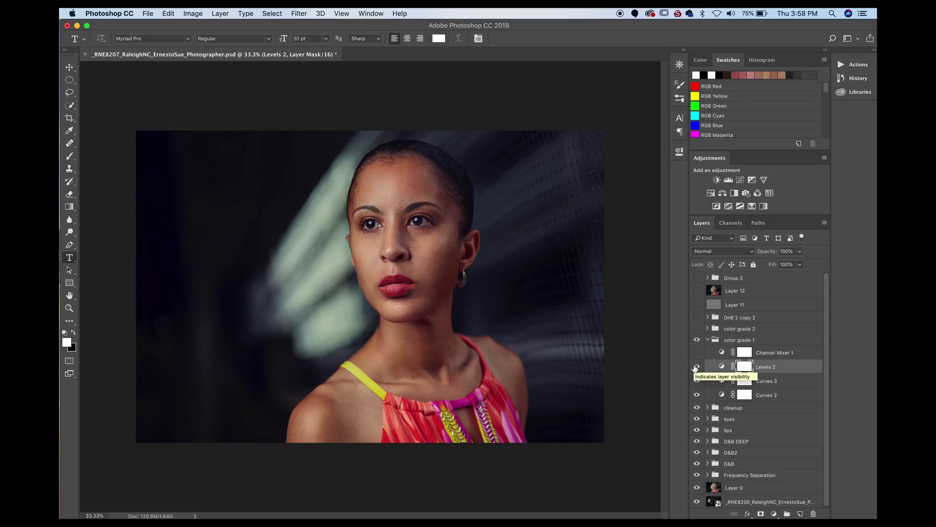
{"action": "double_click", "coordinate": [722, 366]}
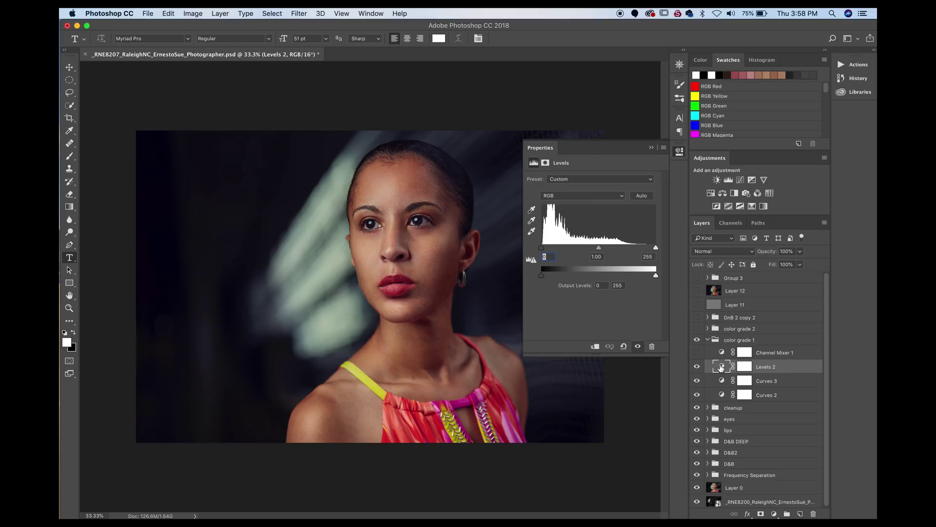
{"action": "left_click", "coordinate": [574, 196]}
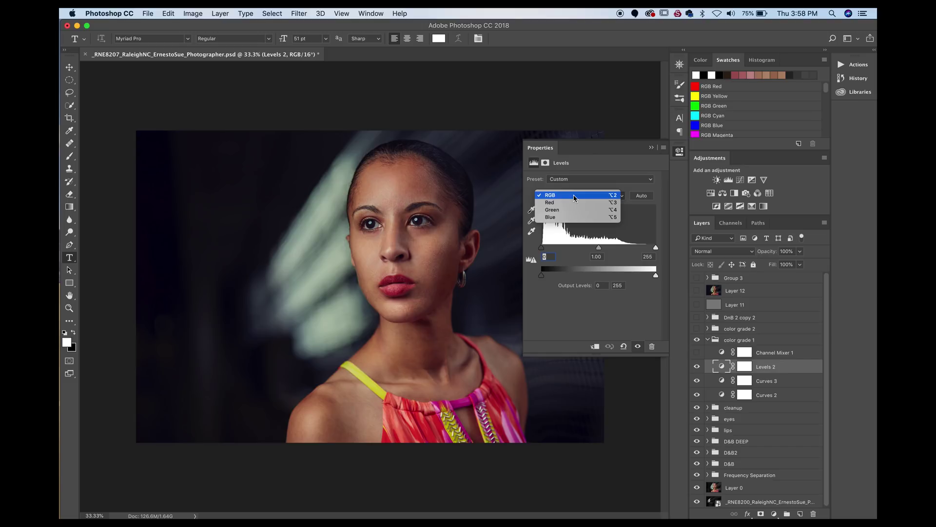
{"action": "left_click", "coordinate": [556, 218]}
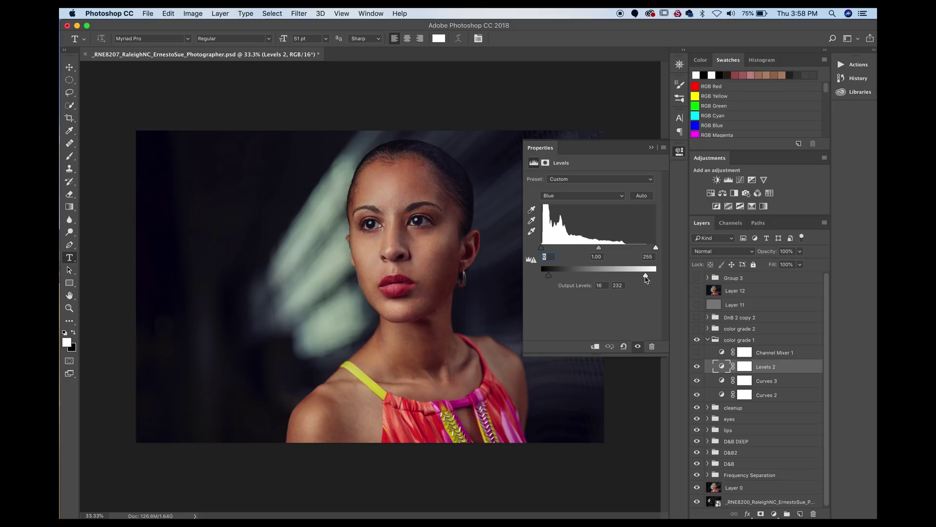
{"action": "left_click", "coordinate": [651, 147]}
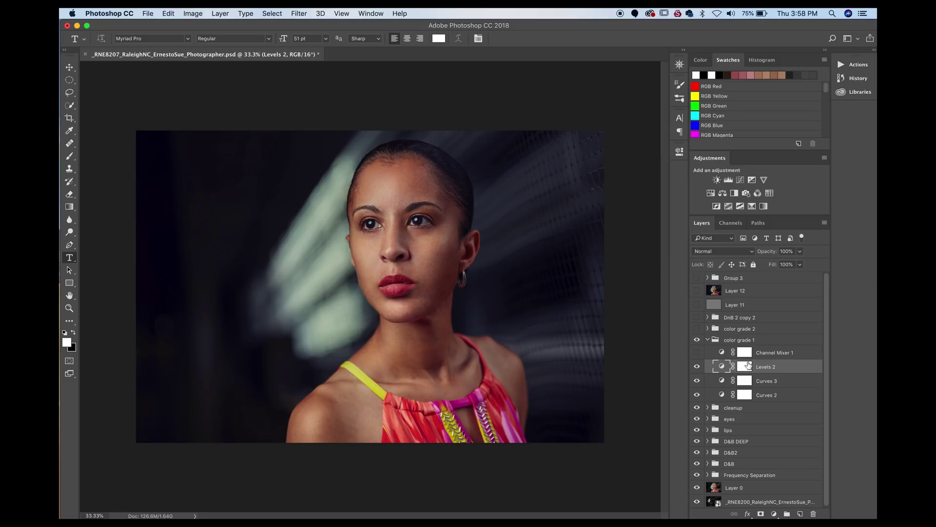
{"action": "left_click", "coordinate": [720, 353]}
{"action": "left_click", "coordinate": [698, 353]}
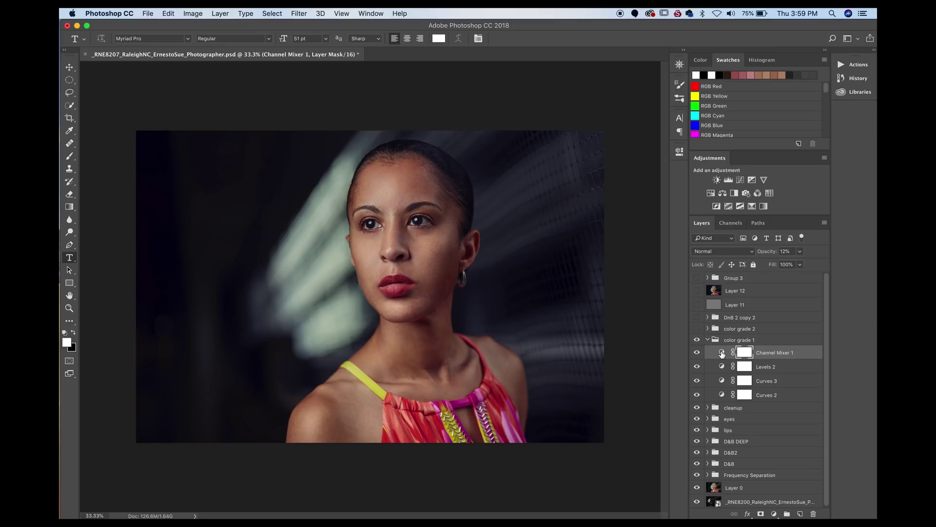
Preview Channel Mixer 1 at 100% opacity, return it to 12%, and collapse color grade 1.
{"action": "double_click", "coordinate": [722, 353]}
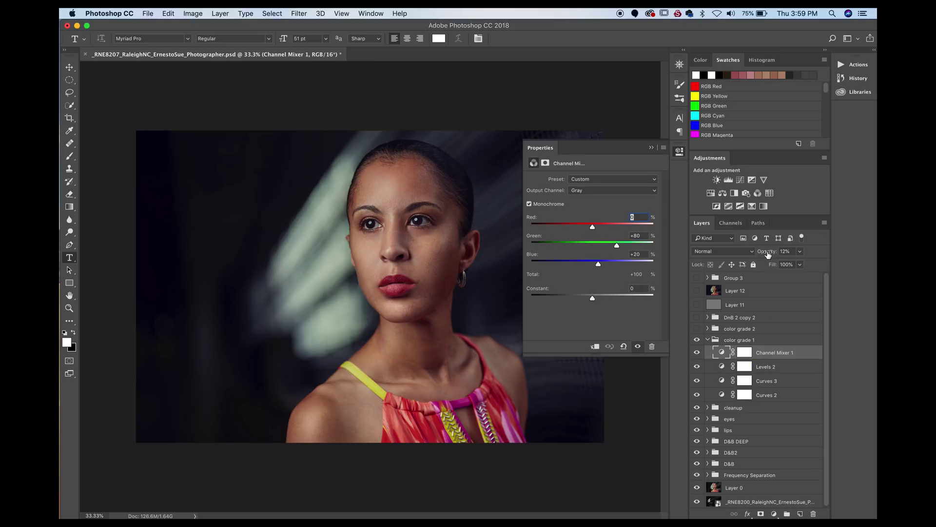
{"action": "left_click_drag", "start_coordinate": [768, 251], "coordinate": [872, 260]}
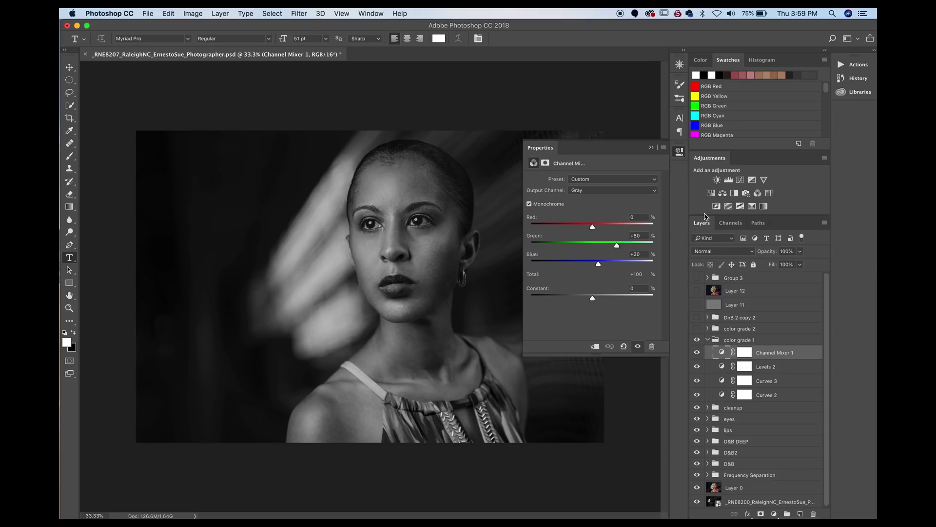
{"action": "left_click", "coordinate": [772, 250]}
{"action": "type", "text": "1"}
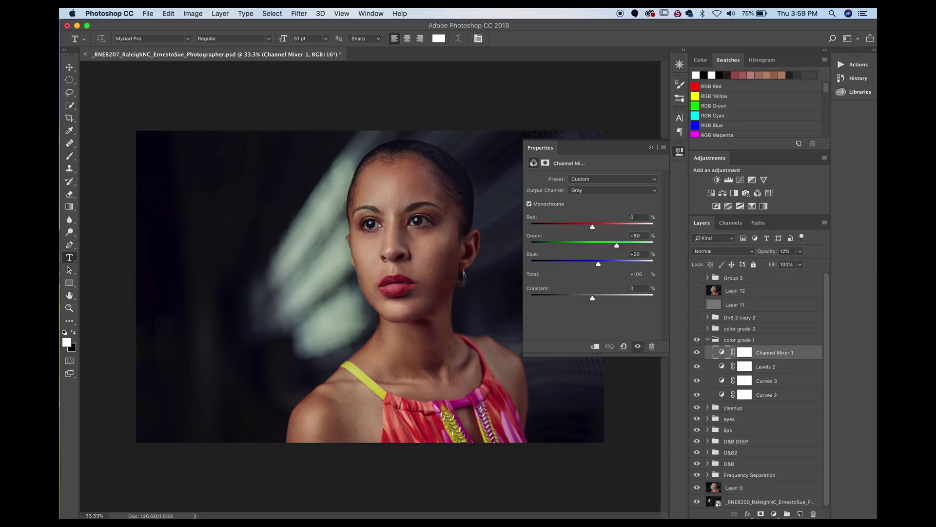
{"action": "left_click", "coordinate": [652, 147]}
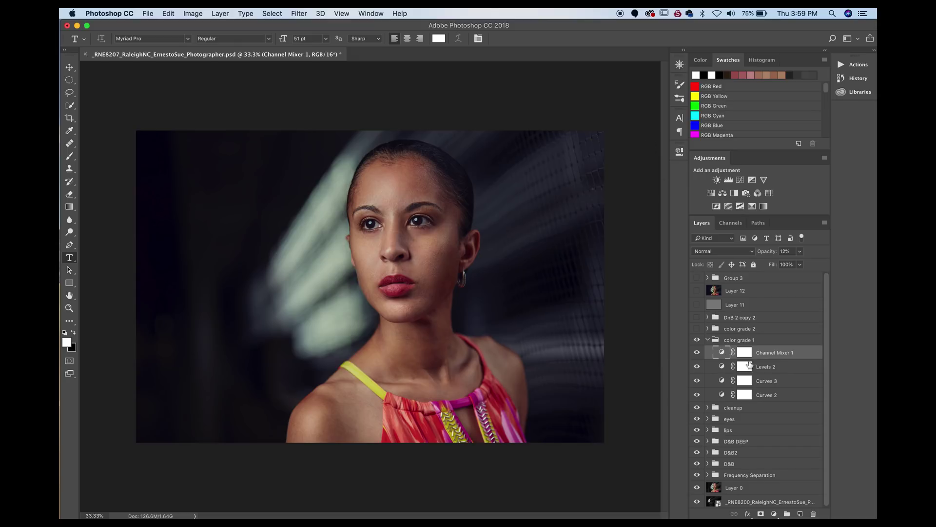
{"action": "left_click", "coordinate": [708, 340]}
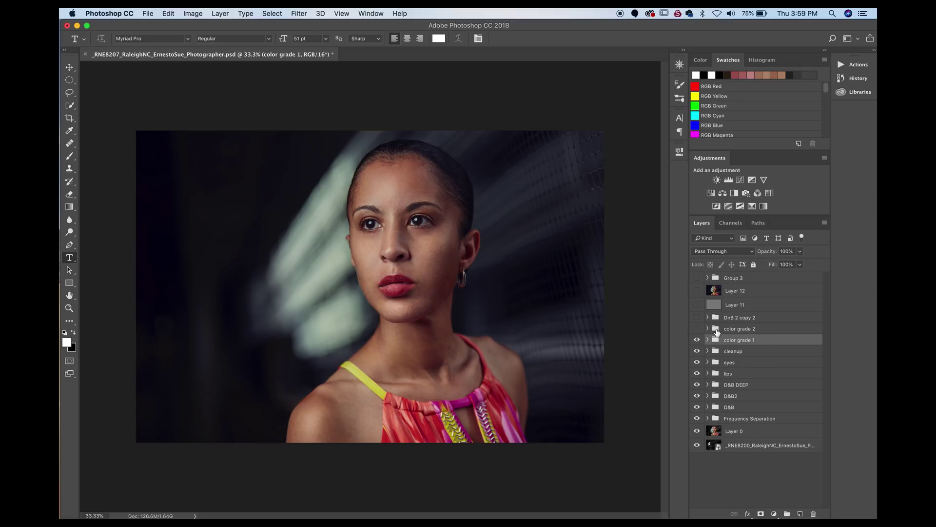
Show and expand color grade 2, hide its adjustment copies and Camera Raw edit, and select Exposure 6.
{"action": "left_click", "coordinate": [716, 331]}
{"action": "left_click", "coordinate": [707, 329]}
{"action": "left_click", "coordinate": [697, 328]}
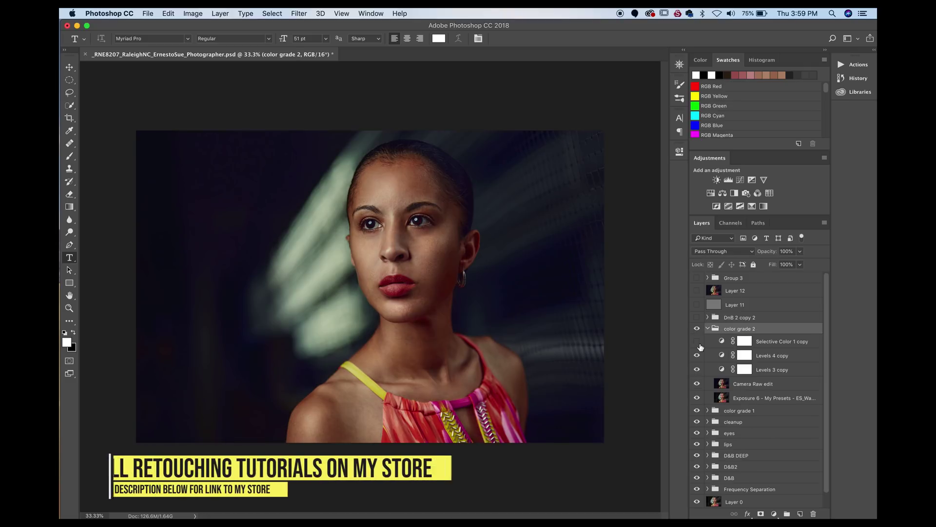
{"action": "left_click", "coordinate": [696, 381]}
{"action": "left_click", "coordinate": [697, 382]}
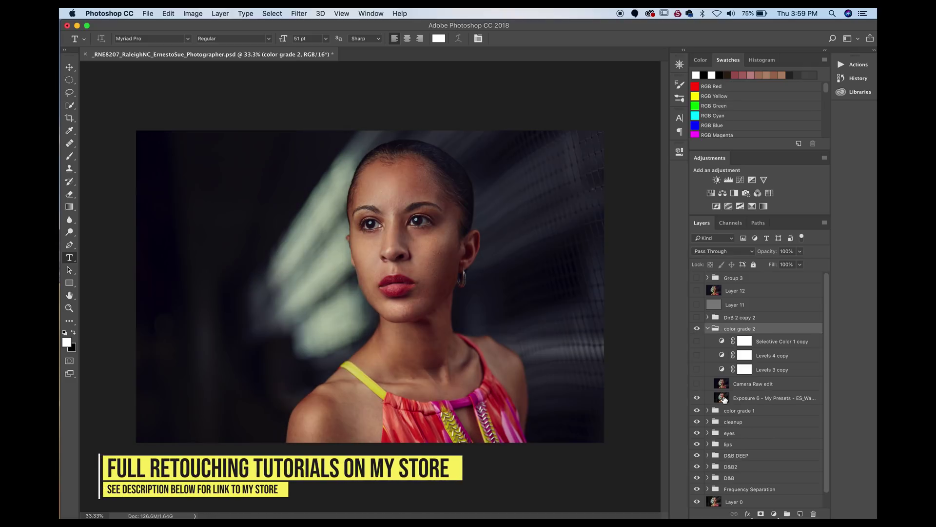
{"action": "left_click", "coordinate": [723, 398]}
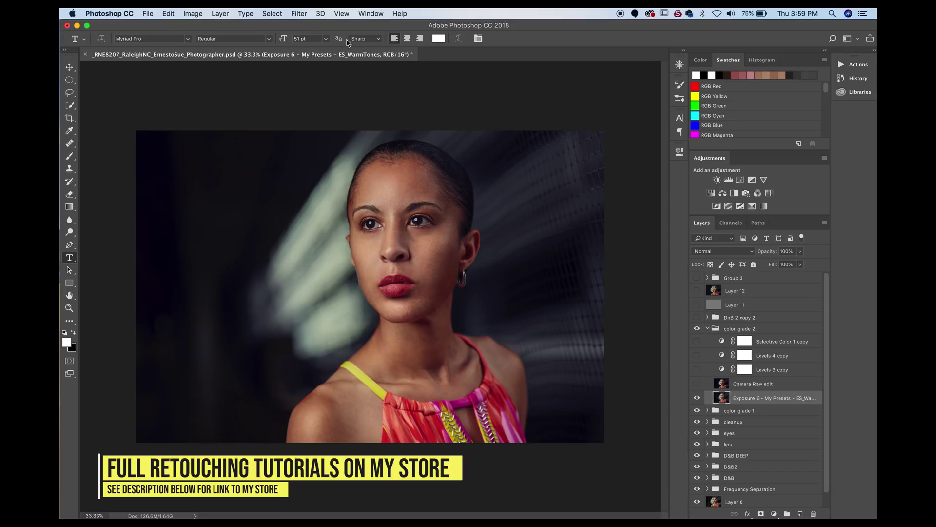
{"action": "left_click", "coordinate": [295, 13]}
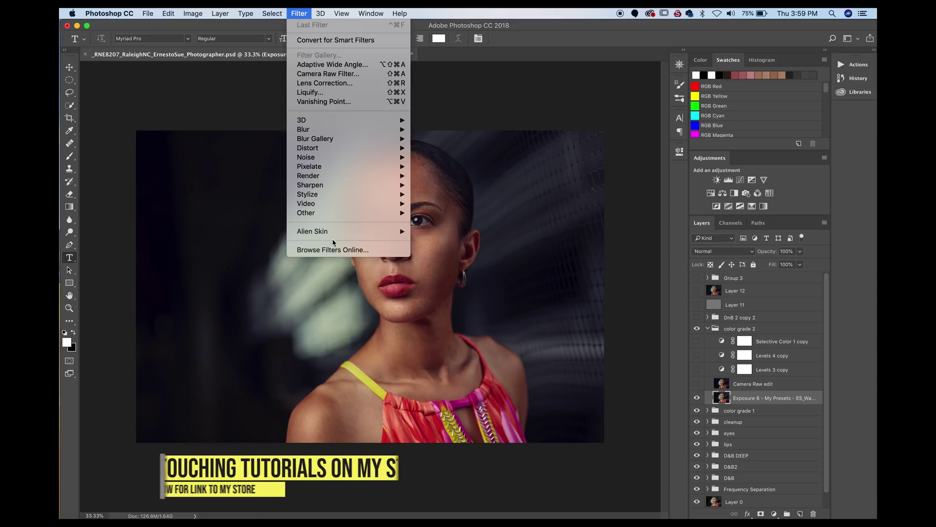
Run Alien Skin Exposure 6, try the Saturation Increased – Warm preset, then quit discarding changes.
{"action": "mouse_move", "coordinate": [339, 232]}
{"action": "left_click", "coordinate": [440, 232]}
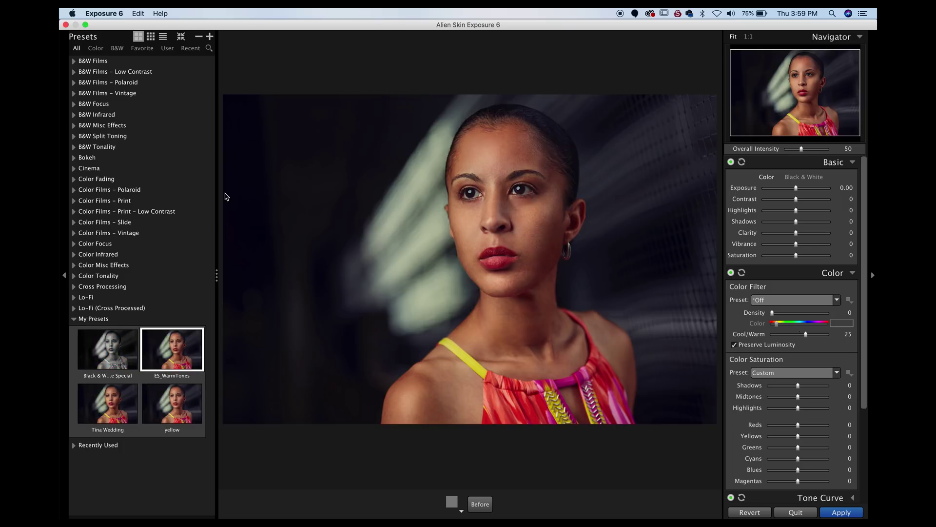
{"action": "left_click", "coordinate": [144, 51]}
{"action": "left_click", "coordinate": [144, 60]}
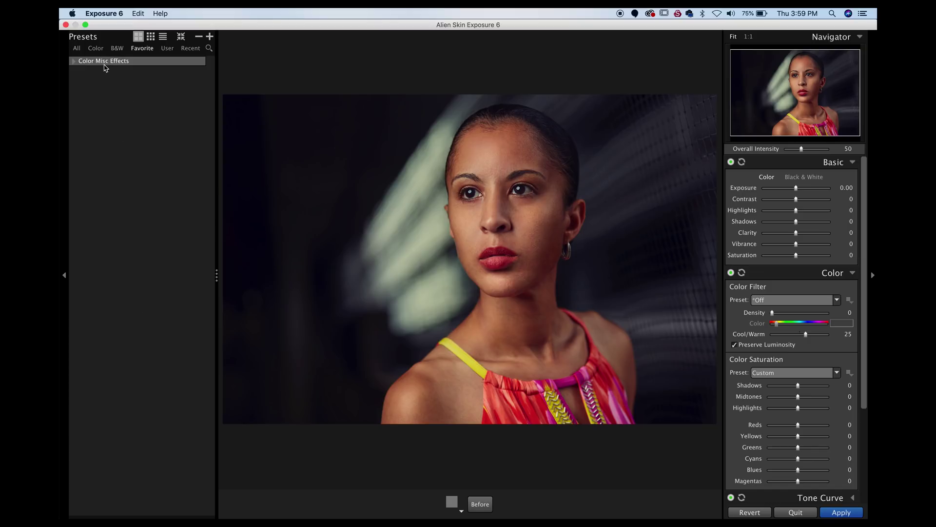
{"action": "left_click", "coordinate": [109, 121]}
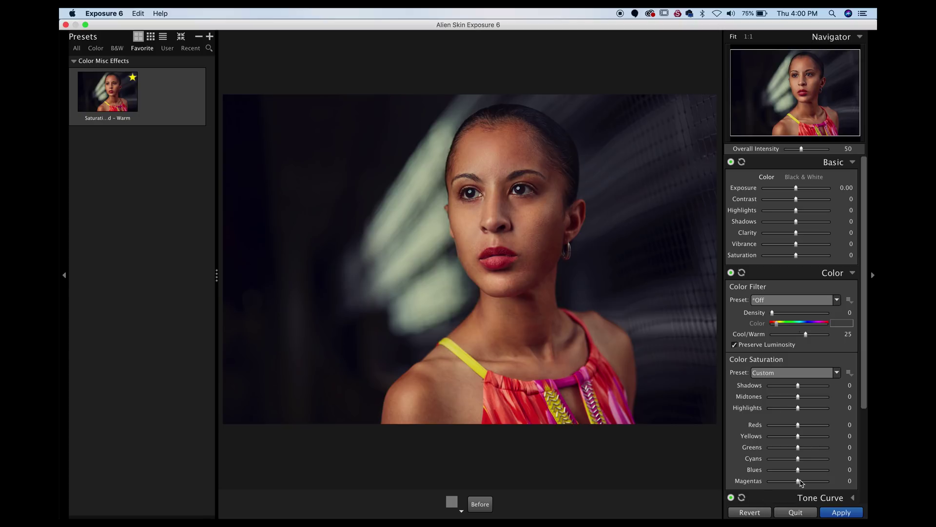
{"action": "left_click", "coordinate": [796, 513]}
{"action": "left_click", "coordinate": [524, 187]}
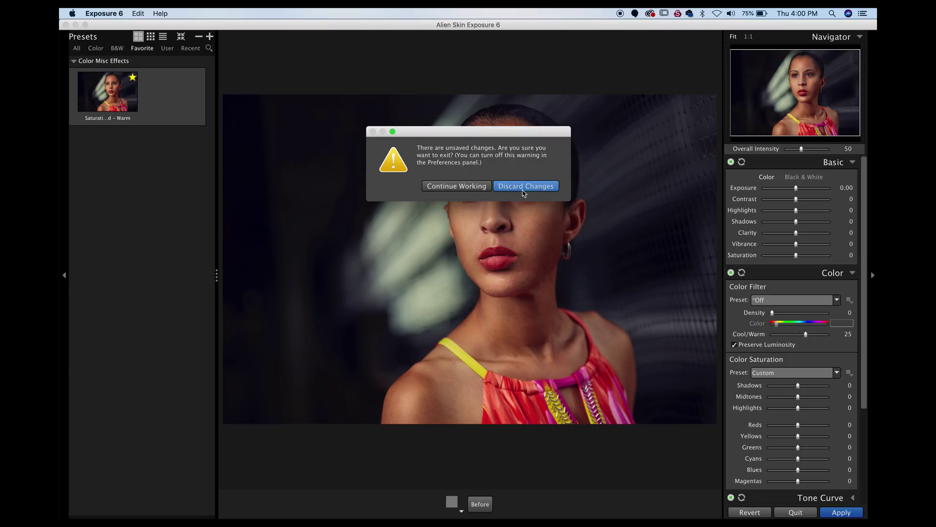
Show the Camera Raw edit layer, browse profiles in the Camera Raw Filter, and cancel without applying.
{"action": "left_click", "coordinate": [721, 385]}
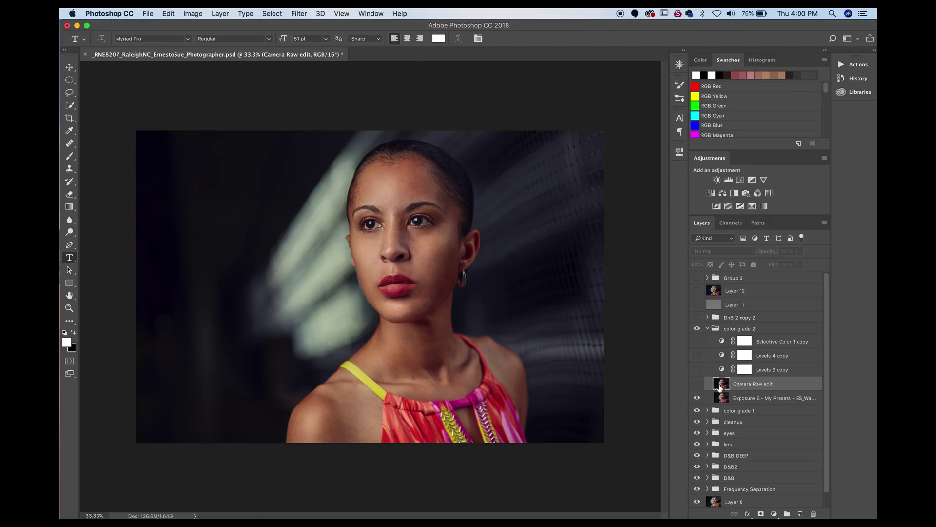
{"action": "left_click", "coordinate": [697, 384]}
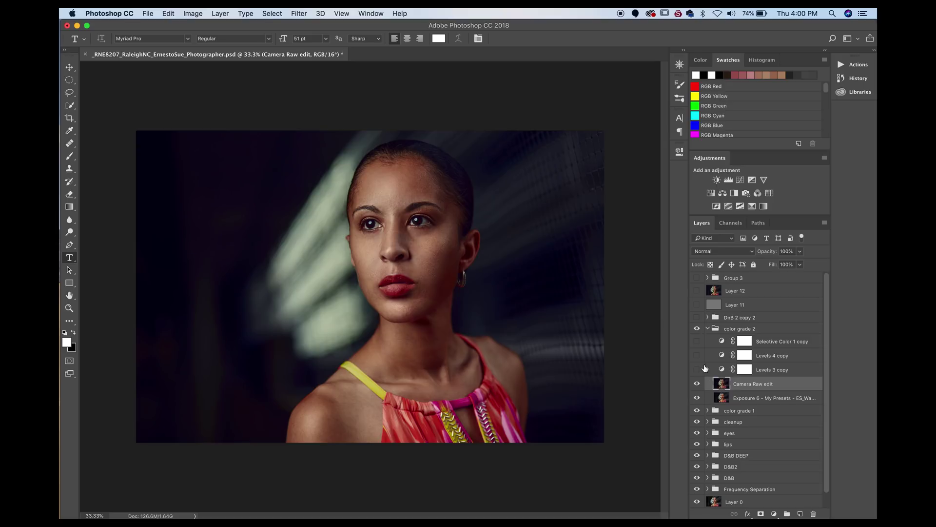
{"action": "left_click", "coordinate": [291, 14]}
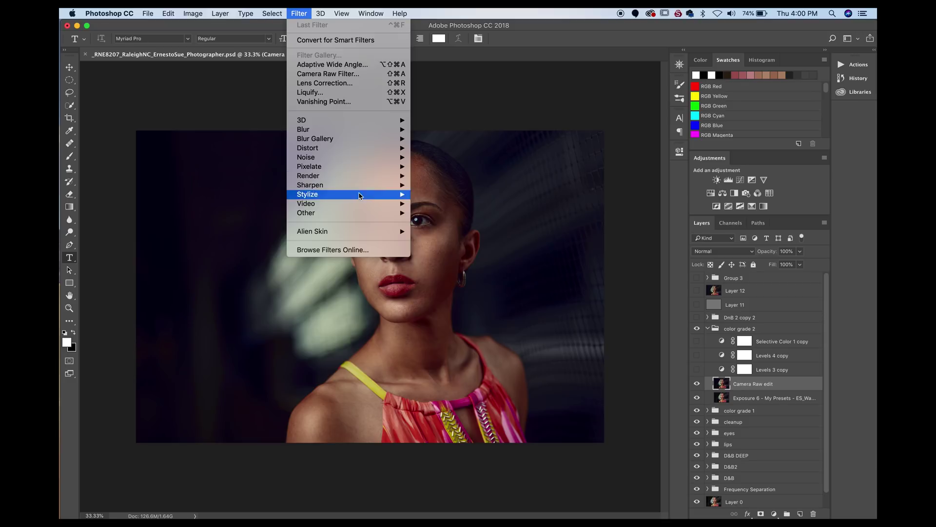
{"action": "left_click", "coordinate": [332, 76]}
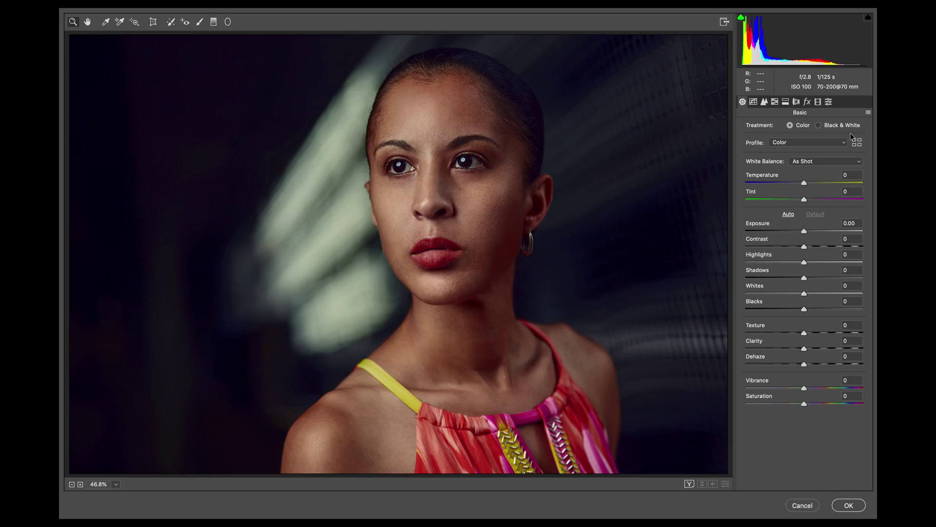
{"action": "left_click", "coordinate": [857, 143]}
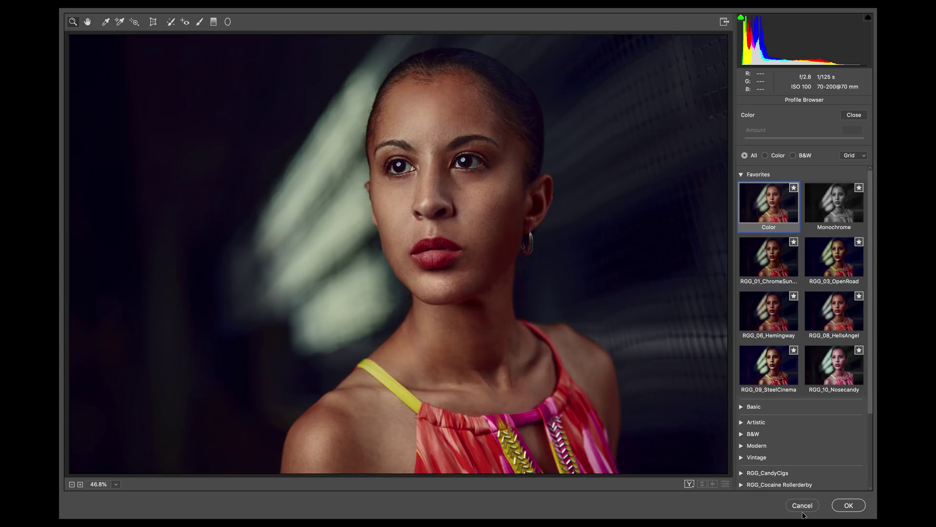
{"action": "left_click", "coordinate": [802, 505]}
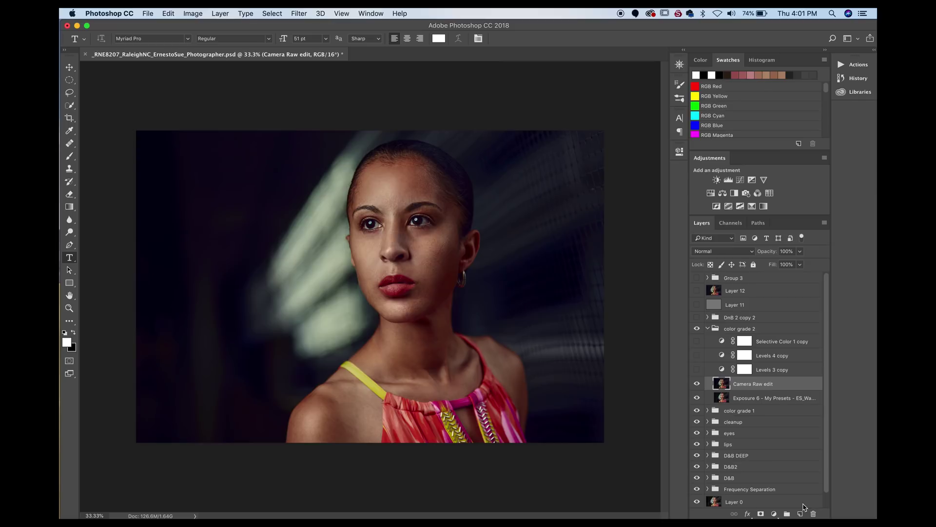
Turn on Levels 3 copy in color grade 2 and review its levels settings.
{"action": "left_click", "coordinate": [722, 371]}
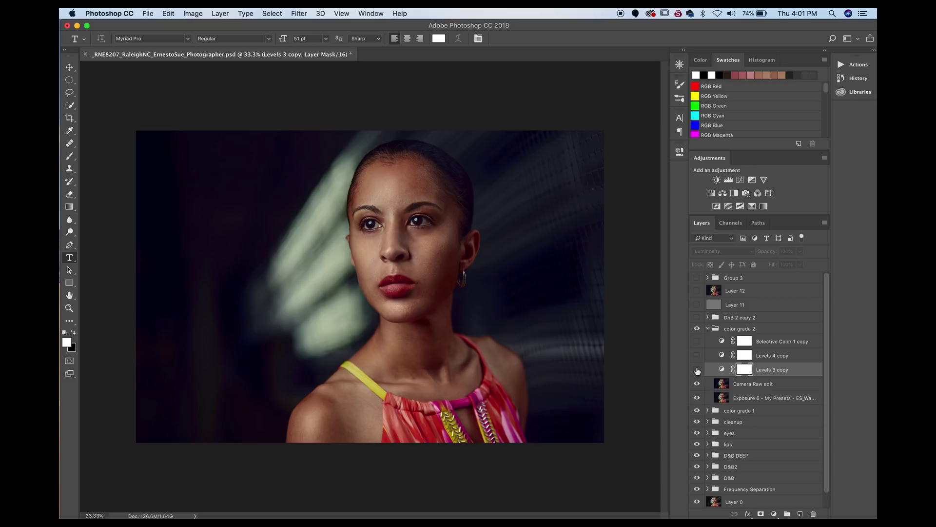
{"action": "left_click", "coordinate": [697, 371]}
{"action": "double_click", "coordinate": [722, 369]}
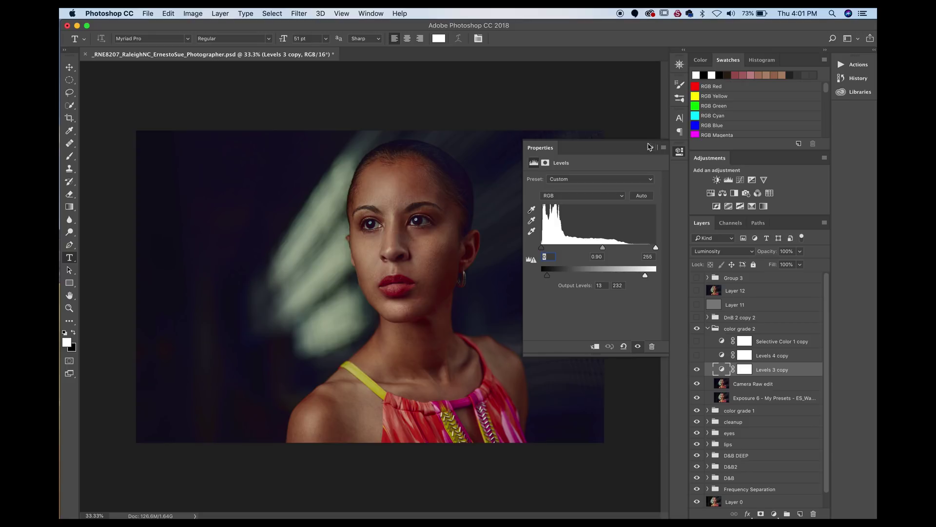
{"action": "left_click", "coordinate": [651, 148]}
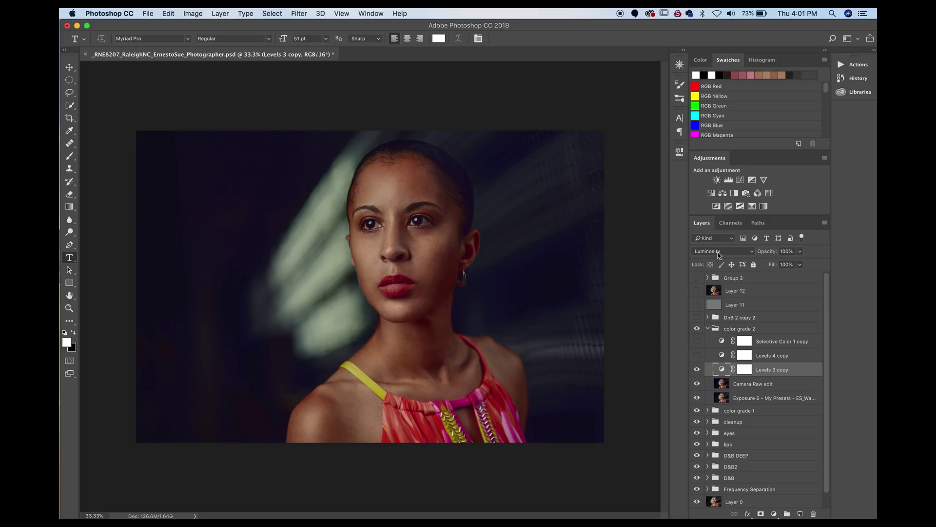
Turn on Levels 4 copy and review its levels, with white input at 224.
{"action": "left_click", "coordinate": [720, 355]}
{"action": "left_click", "coordinate": [697, 355]}
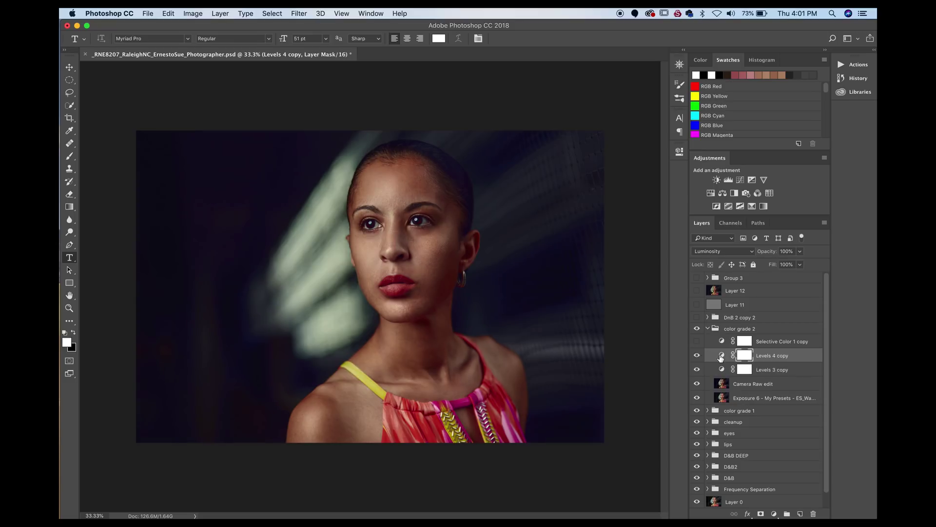
{"action": "double_click", "coordinate": [720, 356]}
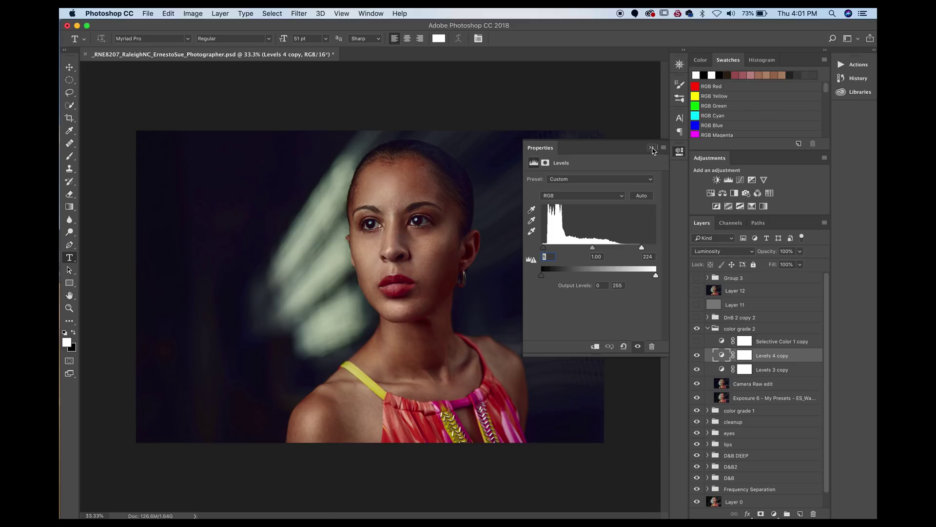
{"action": "left_click", "coordinate": [652, 147]}
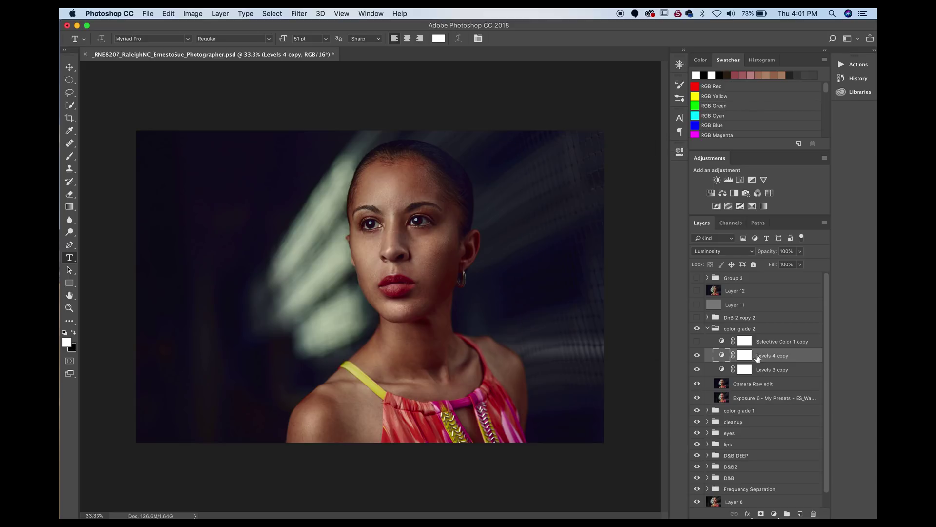
Turn on Selective Color 1 copy, review its Yellows (Cyan -20, Magenta +4), and collapse color grade 2.
{"action": "left_click", "coordinate": [722, 342]}
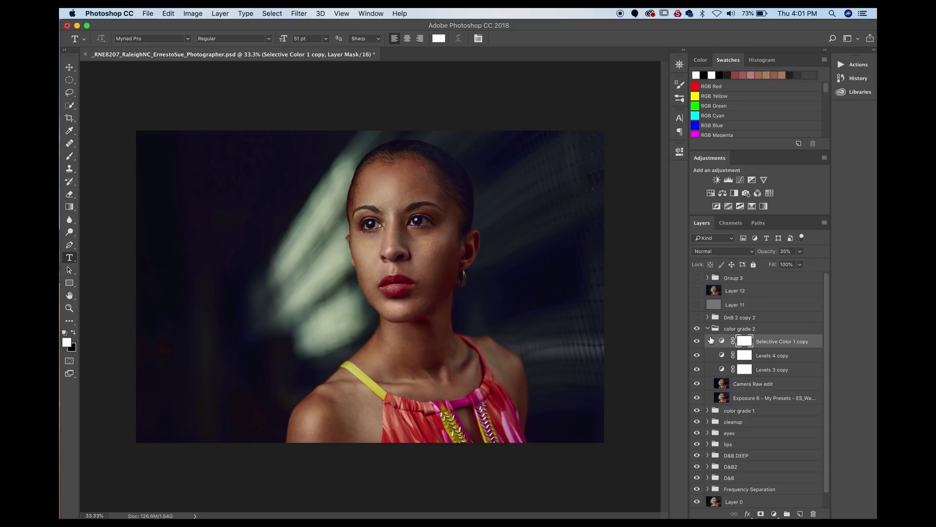
{"action": "double_click", "coordinate": [721, 340]}
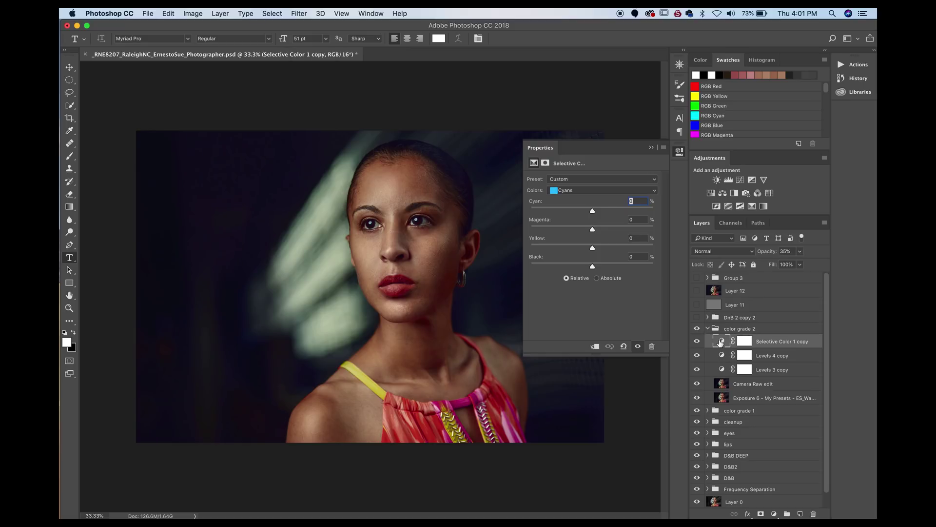
{"action": "left_click", "coordinate": [598, 179]}
{"action": "left_click", "coordinate": [590, 196]}
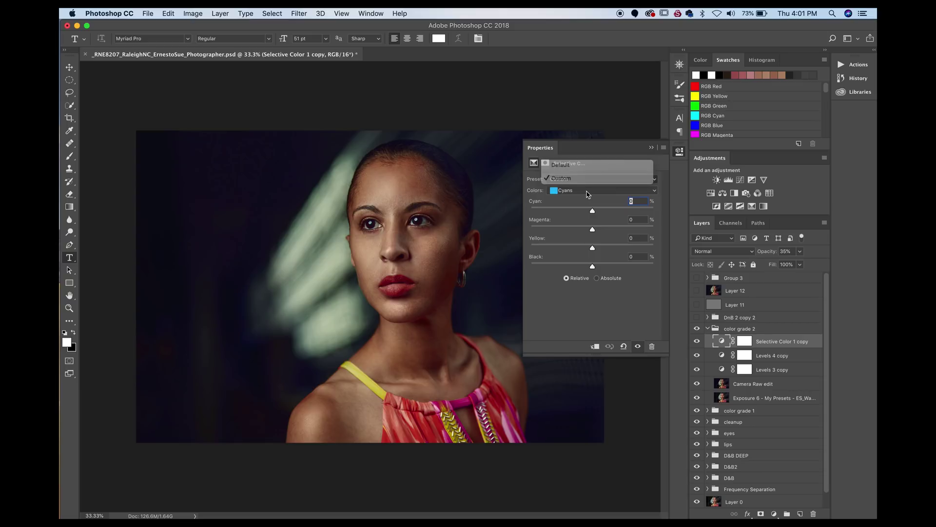
{"action": "left_click", "coordinate": [585, 190]}
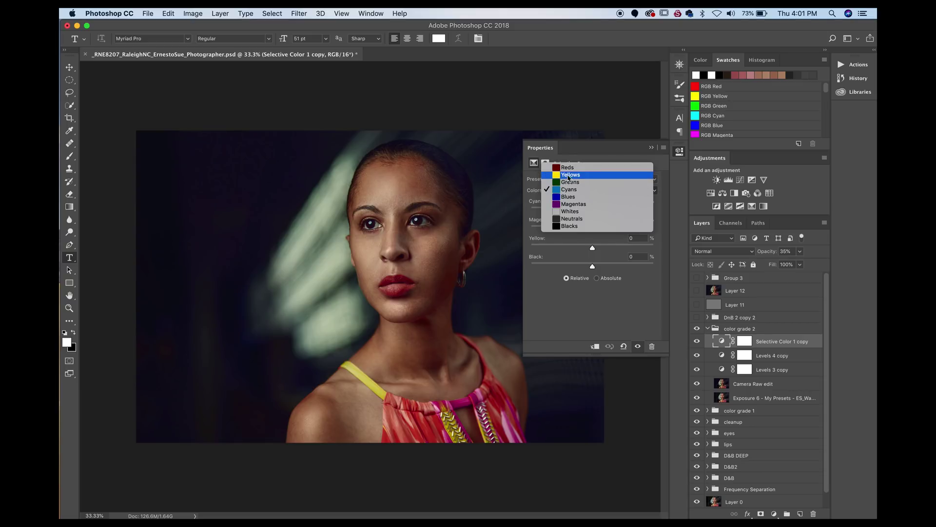
{"action": "left_click", "coordinate": [578, 176]}
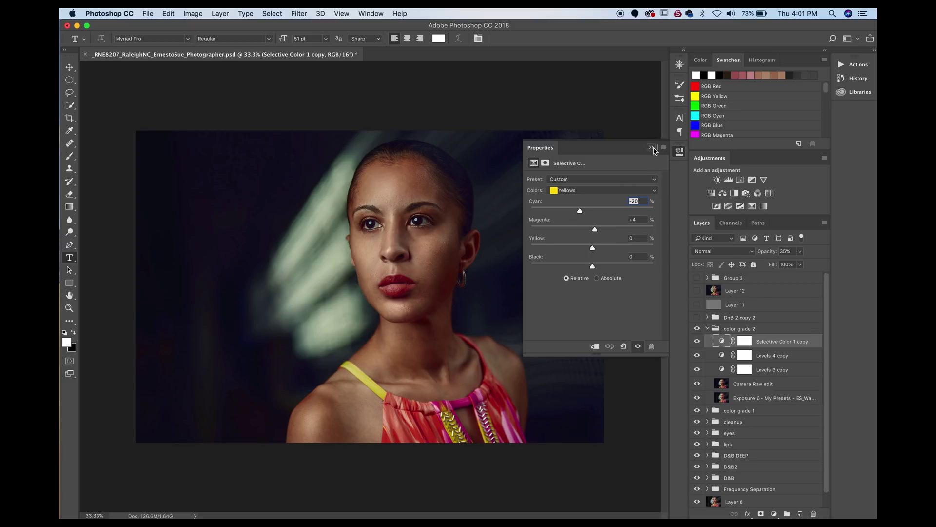
{"action": "left_click", "coordinate": [652, 148]}
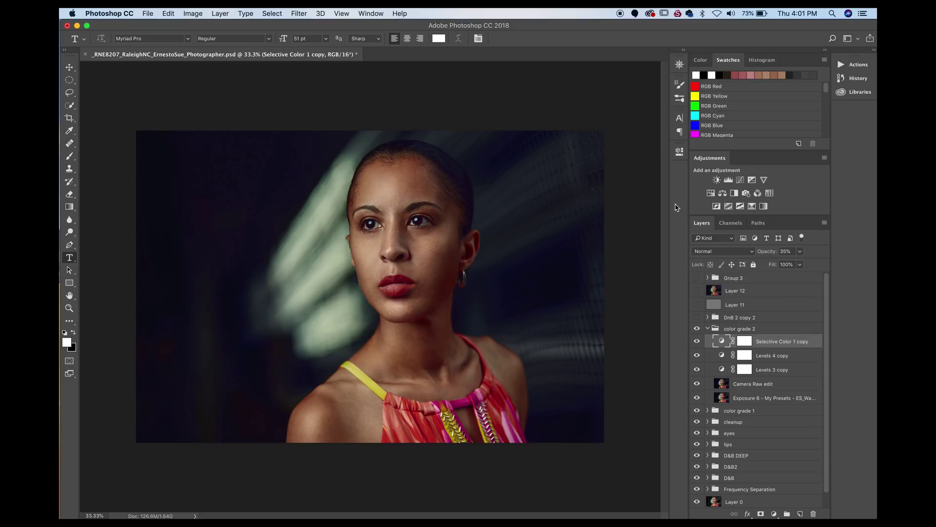
{"action": "left_click", "coordinate": [708, 330]}
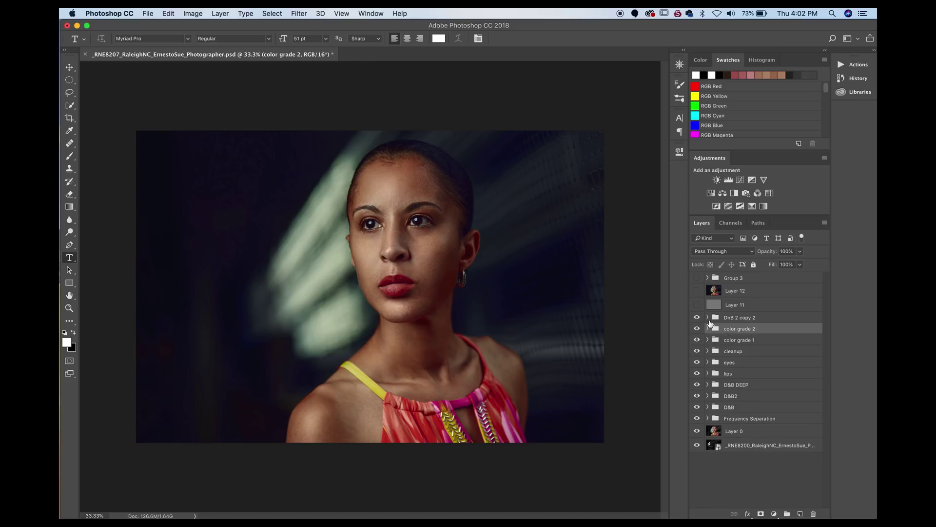
Toggle DnB 2 copy 2 to compare, then turn on and select the 25% Overlay Layer 11.
{"action": "left_click", "coordinate": [731, 320]}
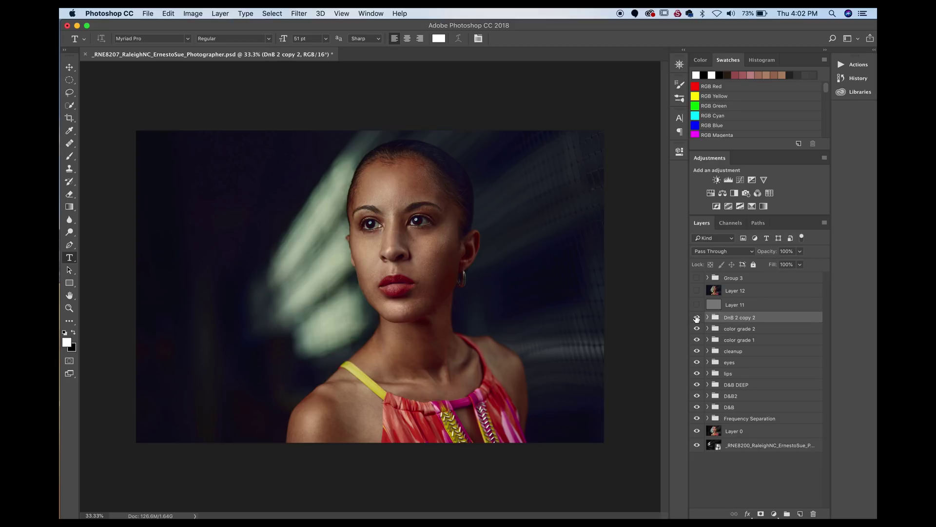
{"action": "left_click", "coordinate": [696, 317]}
{"action": "left_click", "coordinate": [696, 317]}
{"action": "left_click", "coordinate": [696, 306]}
{"action": "left_click", "coordinate": [713, 305]}
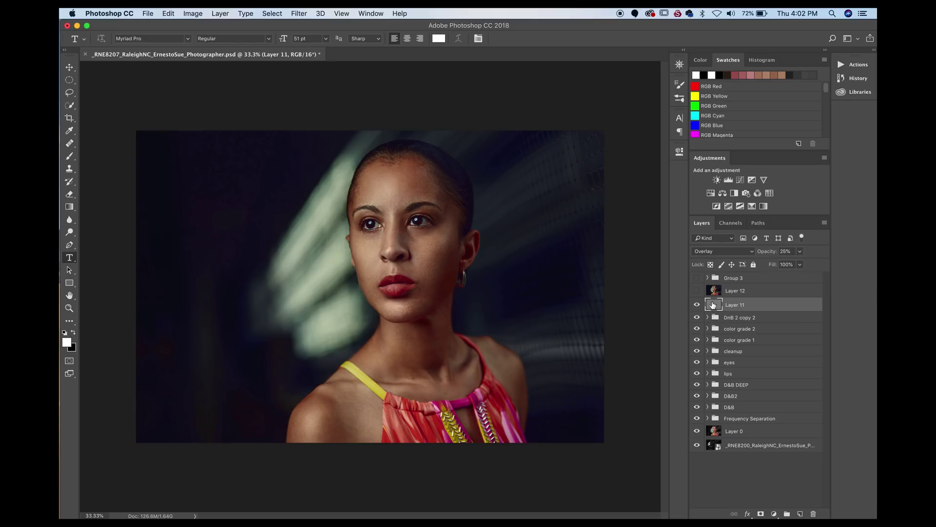
{"action": "key", "text": "super+equal"}
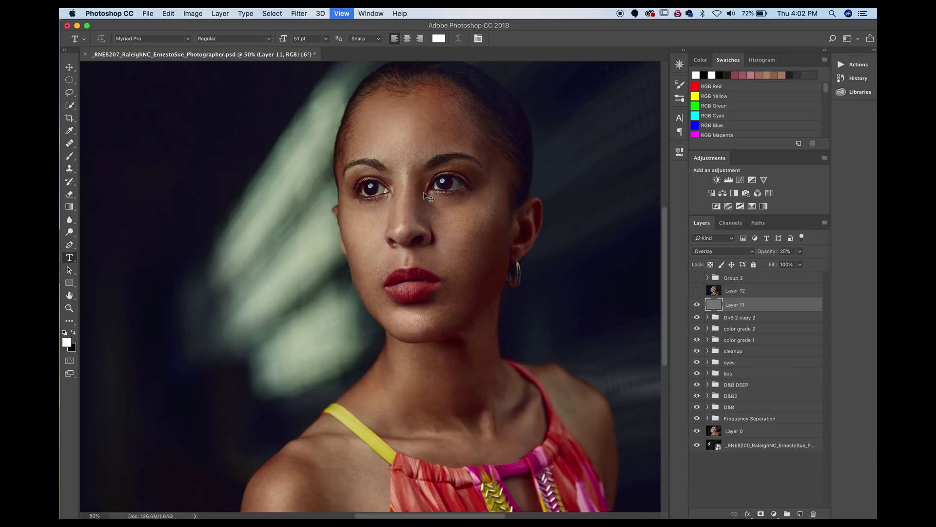
{"action": "key", "text": "super+equal"}
{"action": "key", "text": "super+equal"}
{"action": "key", "text": "super+equal"}
{"action": "key", "text": "super+equal"}
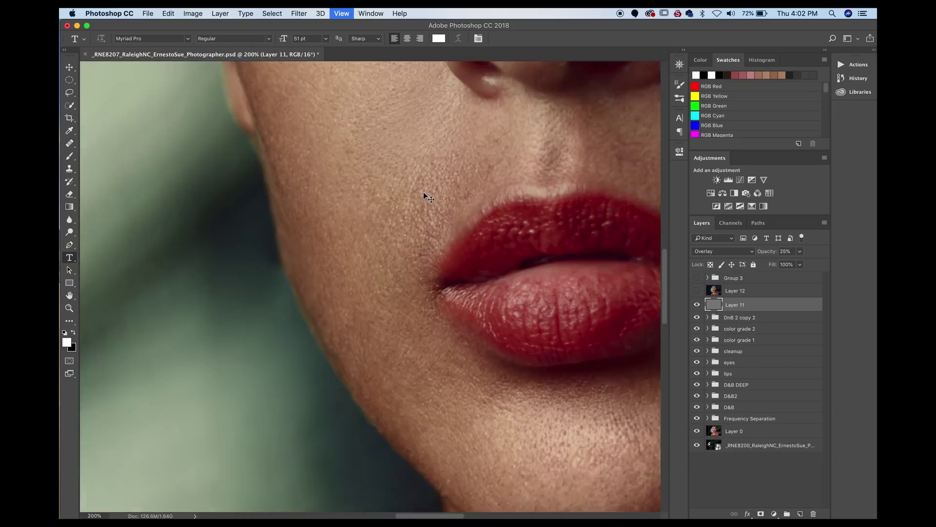
{"action": "left_click_drag", "start_coordinate": [496, 148], "coordinate": [441, 461]}
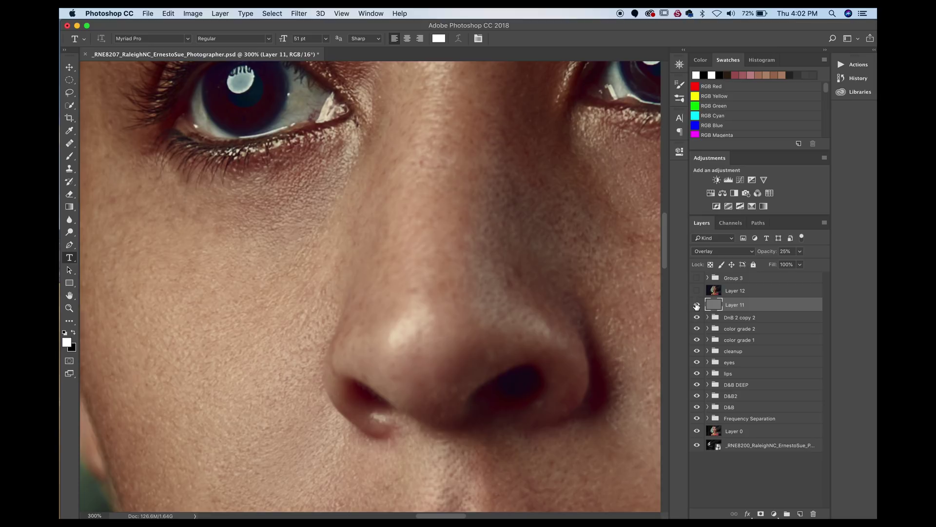
{"action": "left_click", "coordinate": [696, 304]}
{"action": "left_click", "coordinate": [696, 305]}
{"action": "left_click", "coordinate": [696, 305]}
{"action": "key", "text": "super+minus"}
{"action": "key", "text": "super+minus"}
{"action": "key", "text": "super+minus"}
{"action": "key", "text": "super+minus"}
{"action": "key", "text": "super+minus"}
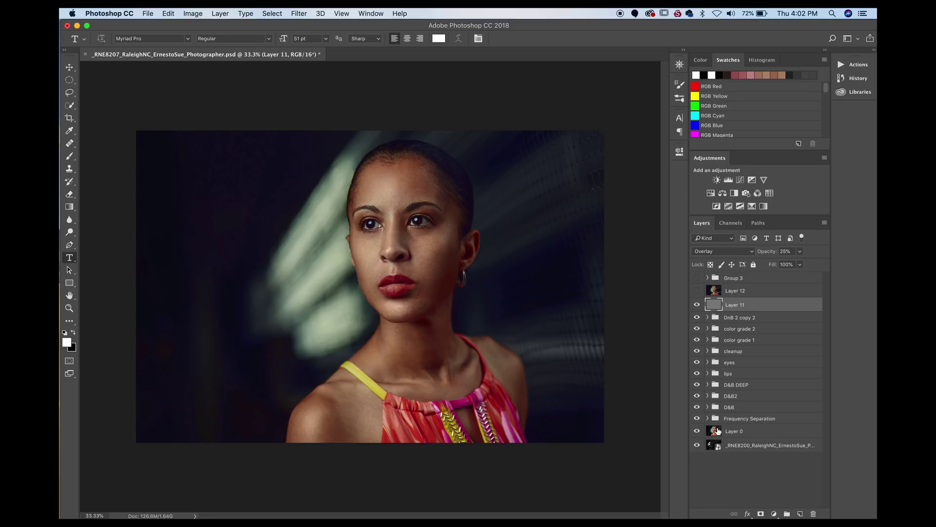
Switch to Full Screen Mode with Menu Bar using the F key.
{"action": "key", "text": "f"}
{"action": "key", "text": "f"}
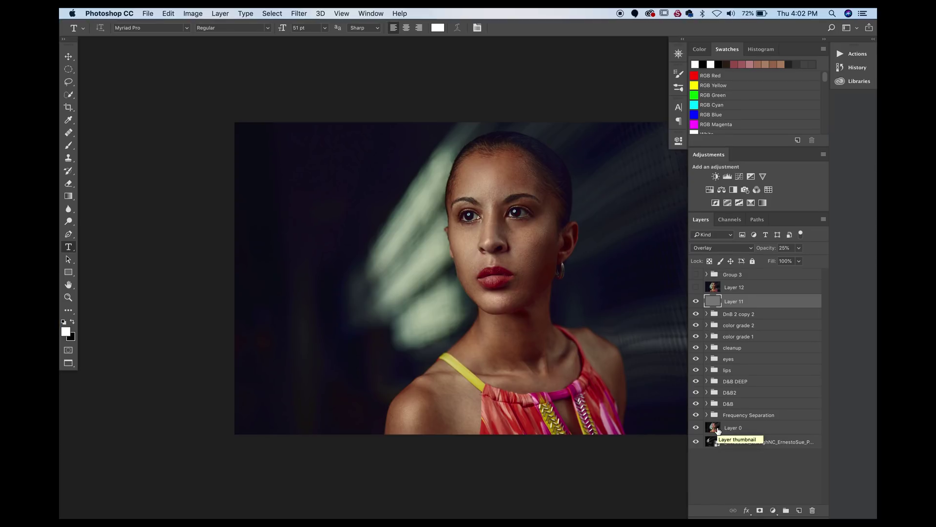